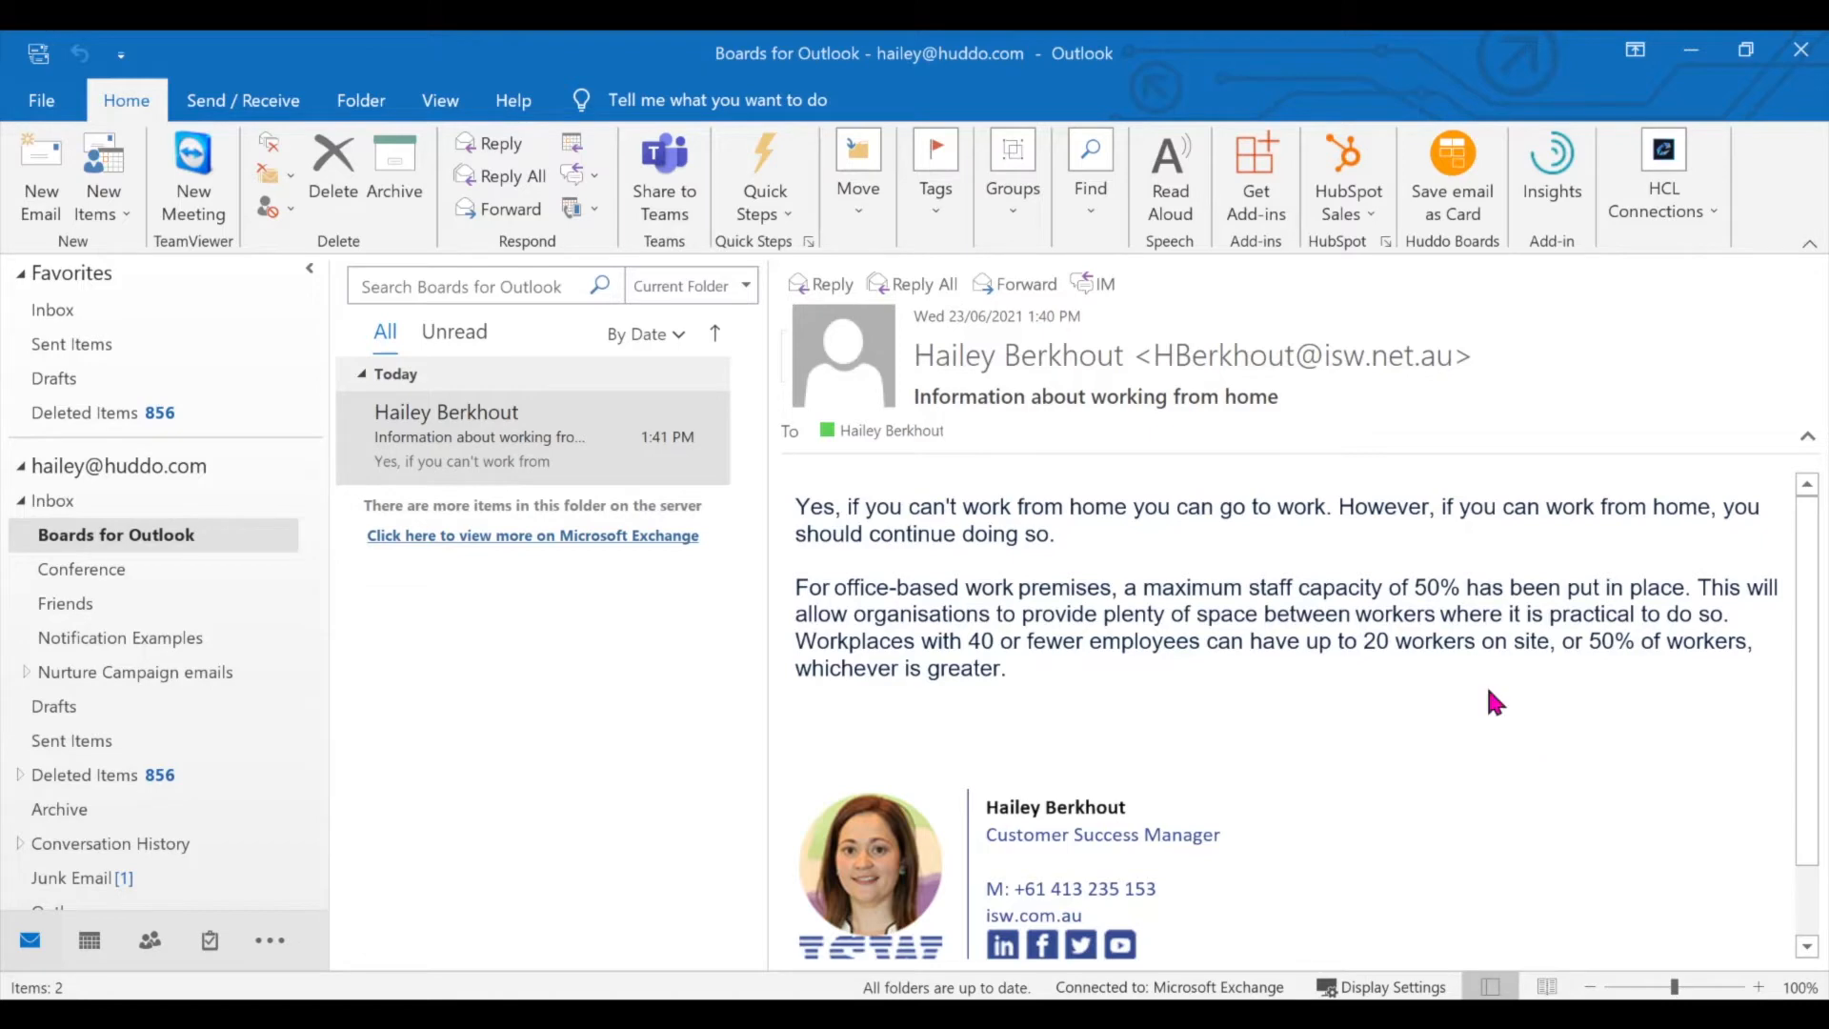
Search the Outlook add-in store for "huddo" and close the store.
{"action": "left_click", "coordinate": [1260, 172]}
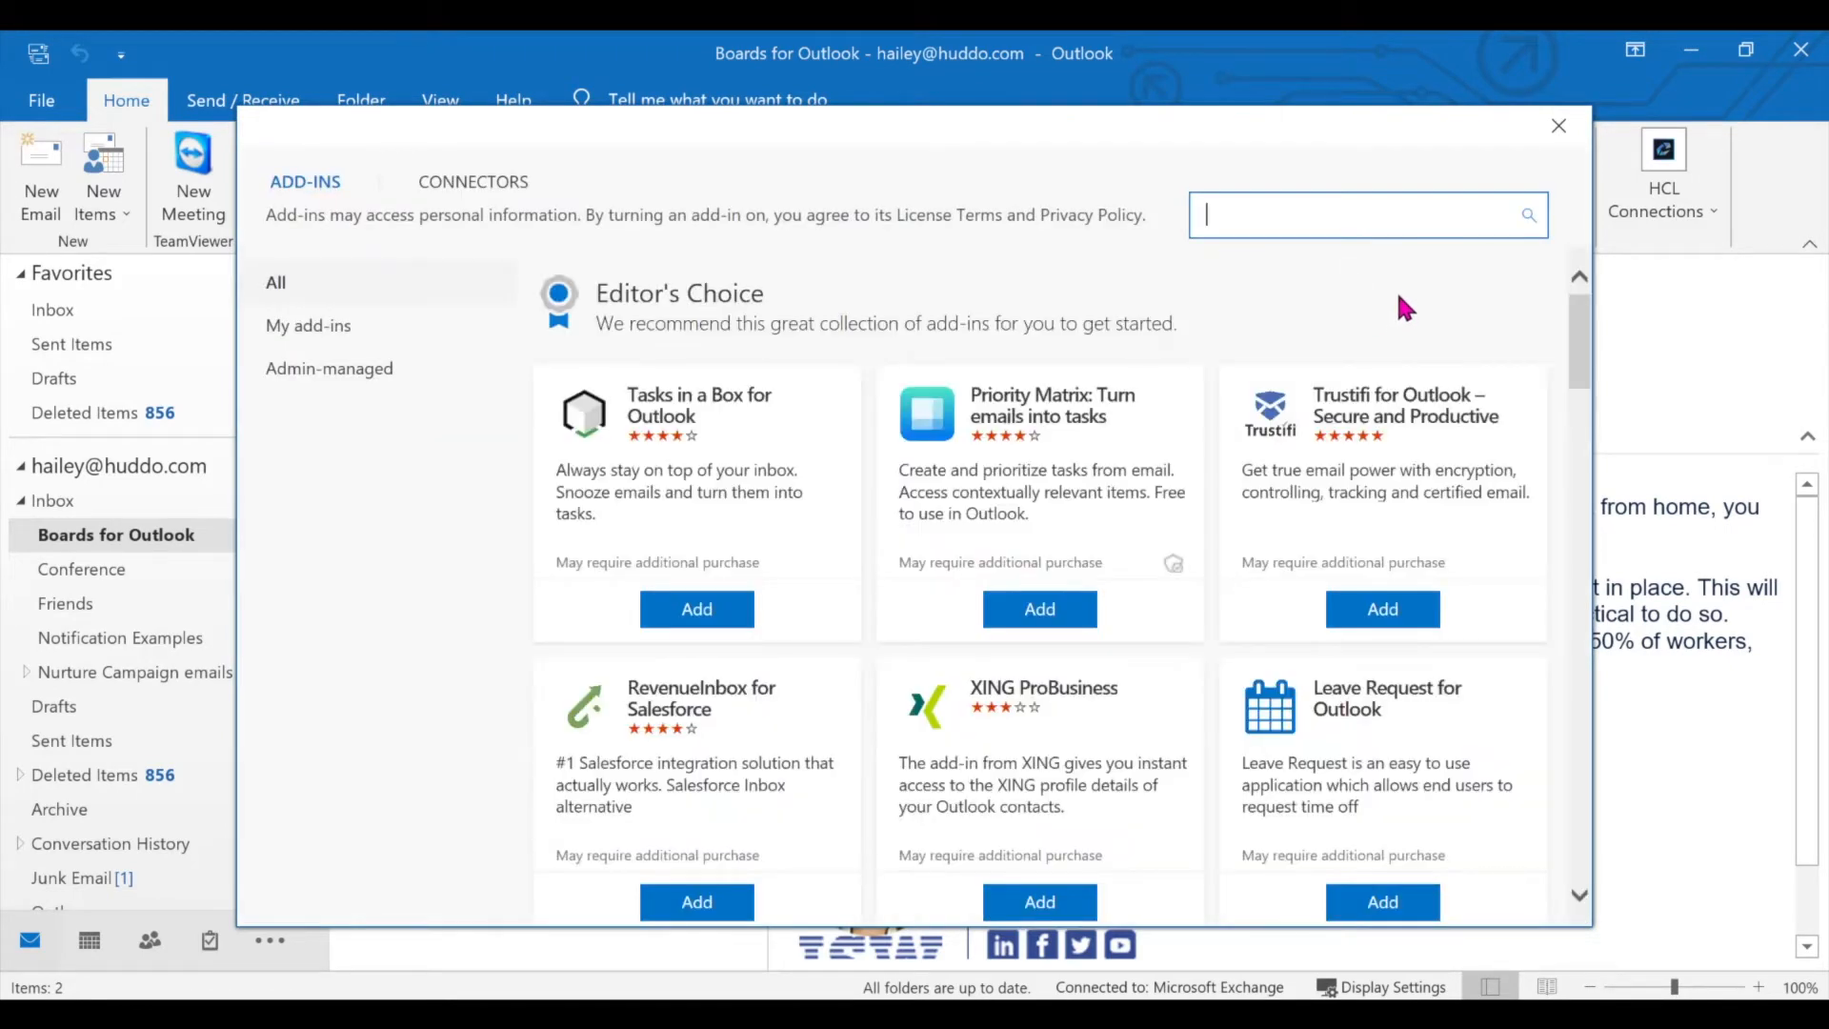
{"action": "type", "text": "huddo"}
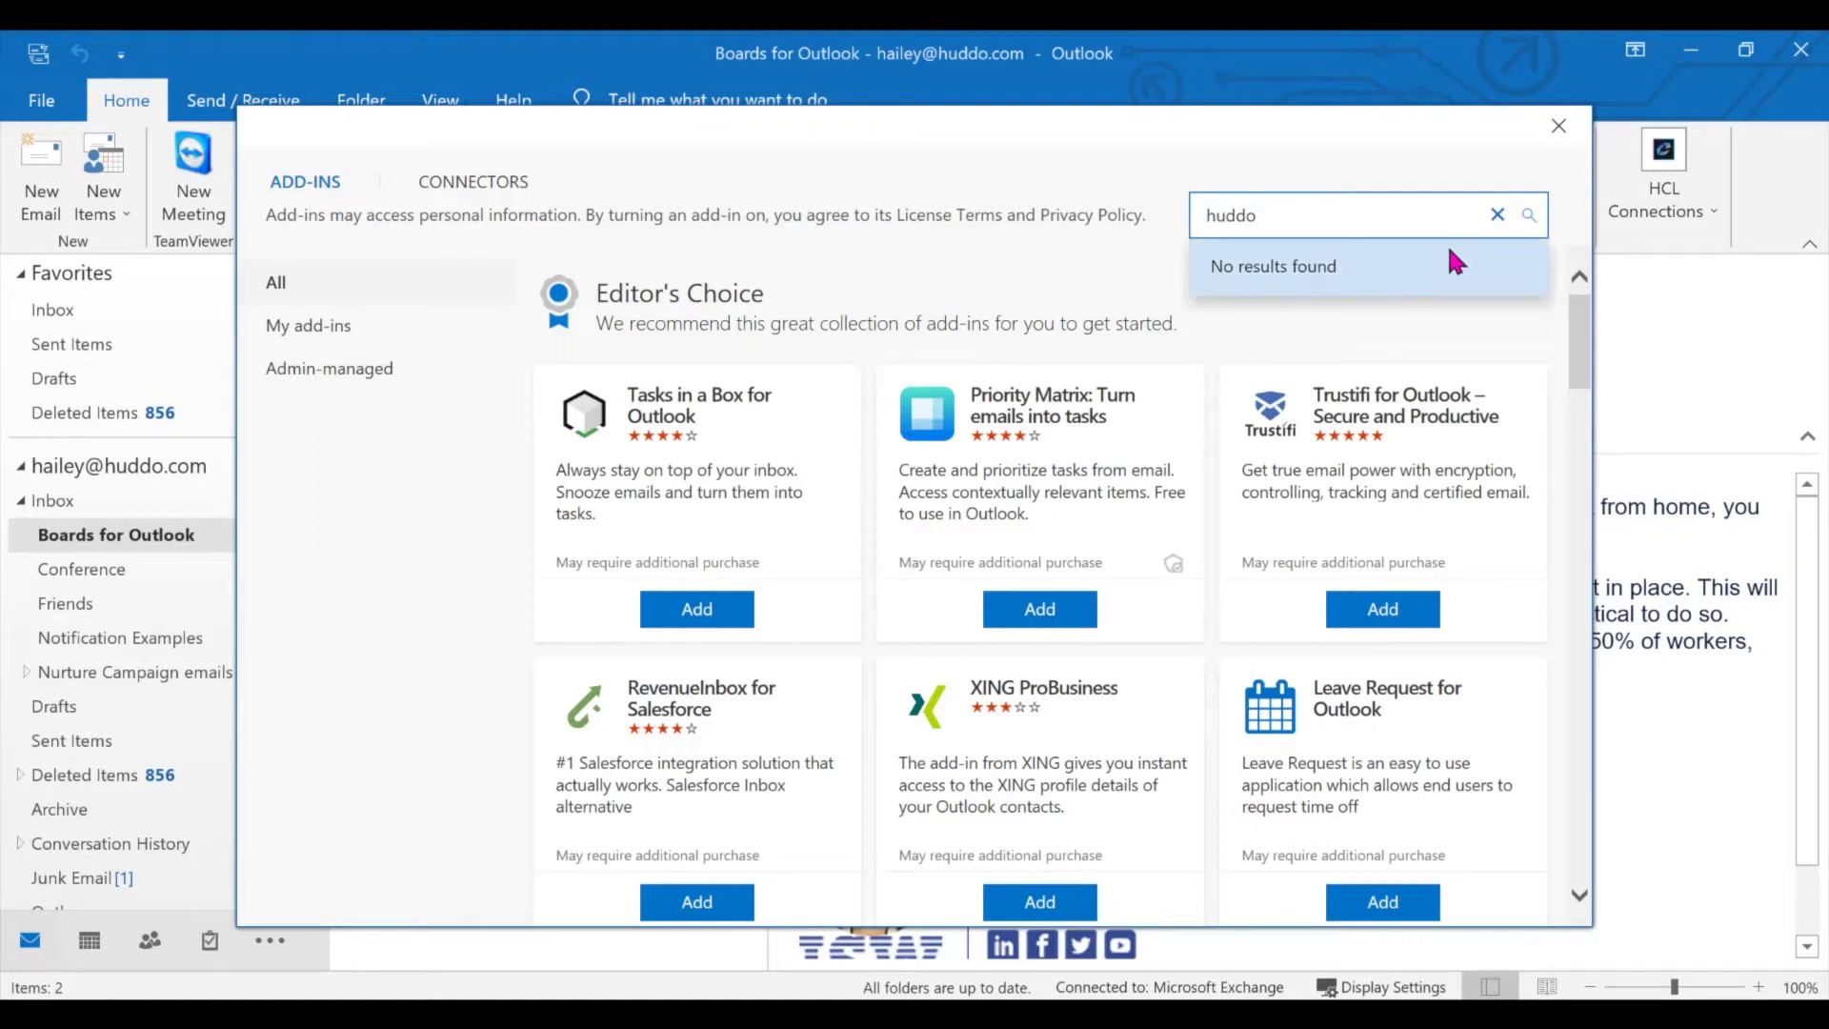
{"action": "left_click", "coordinate": [1352, 325]}
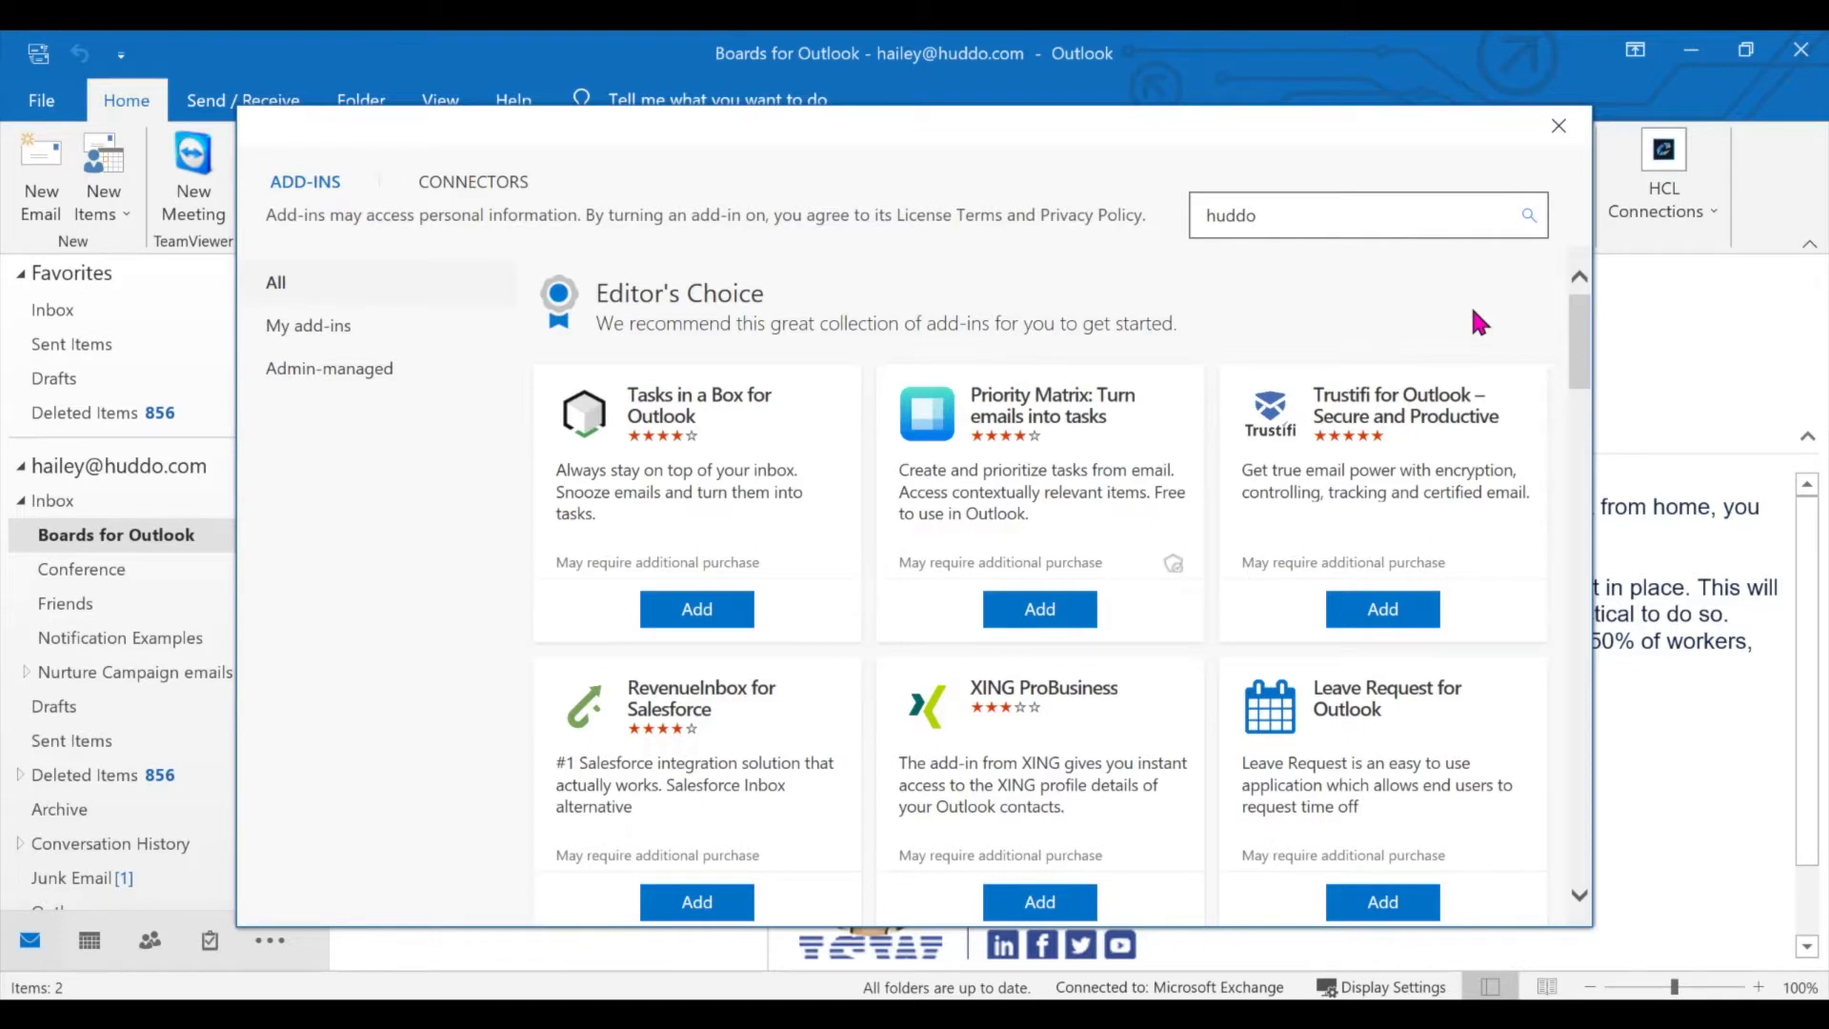
{"action": "left_click", "coordinate": [1559, 126]}
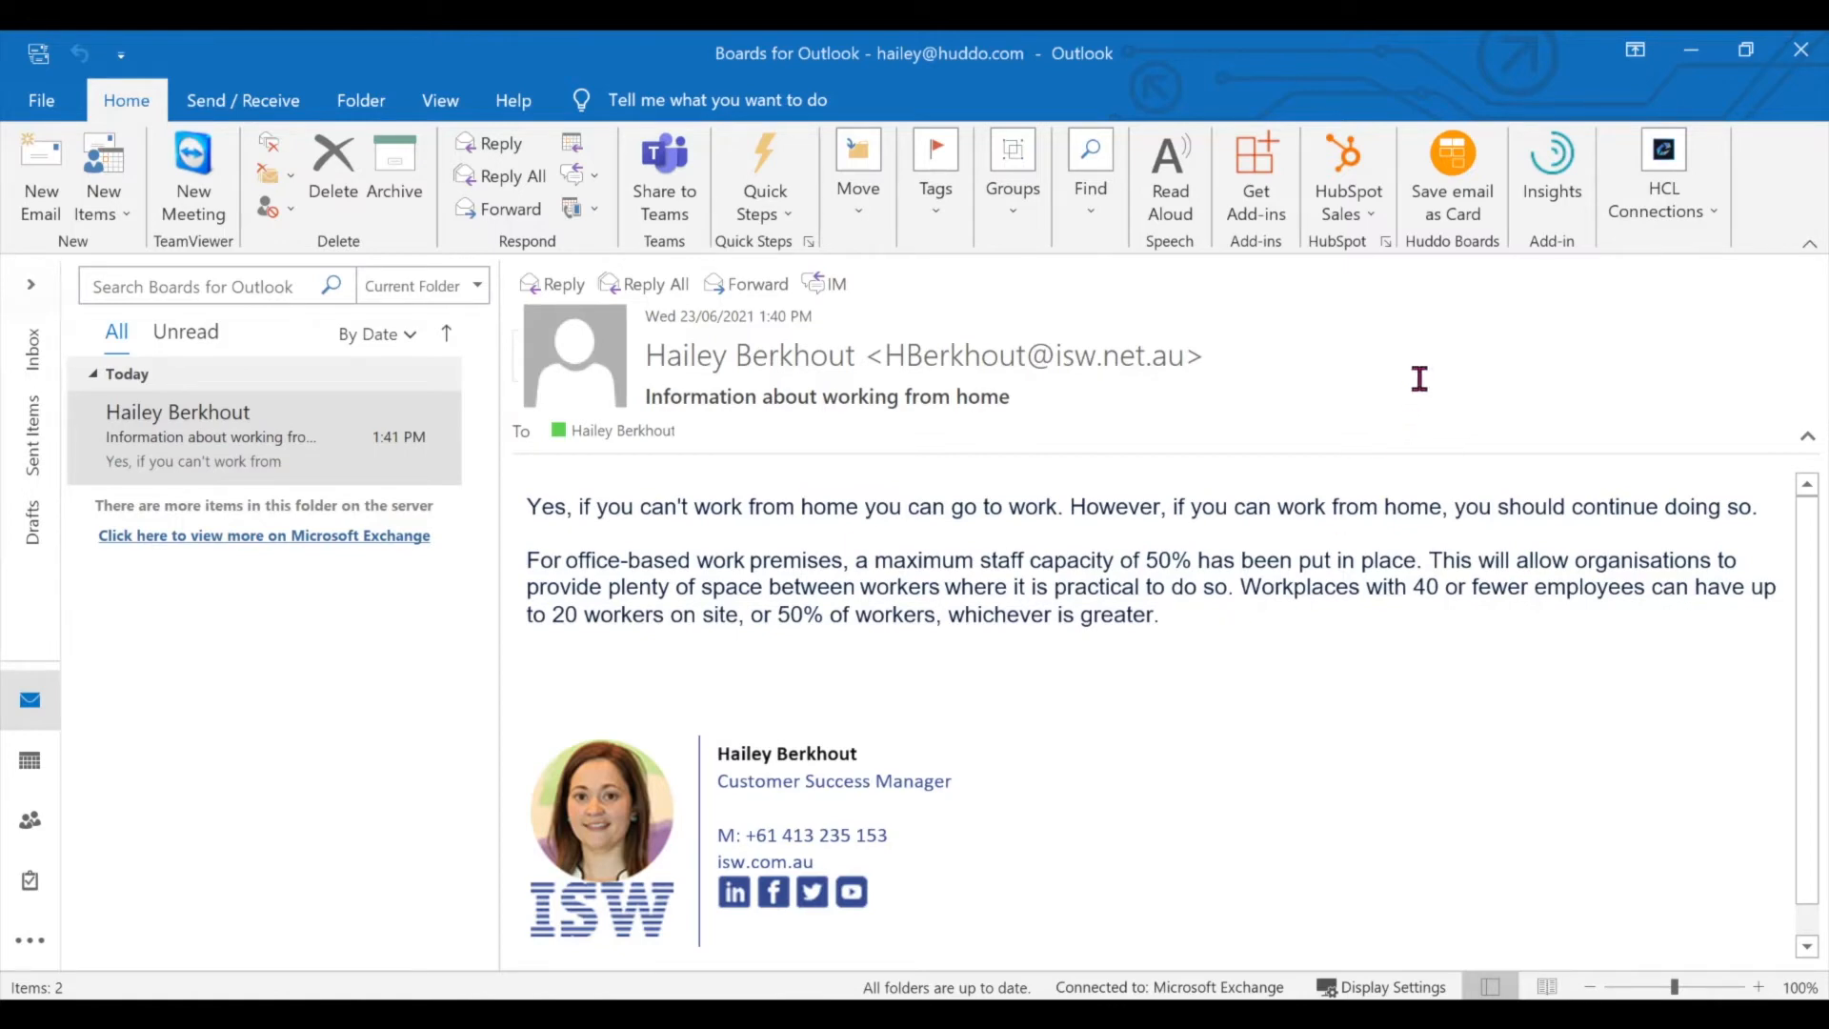
{"action": "left_click_drag", "start_coordinate": [1178, 627], "coordinate": [528, 500]}
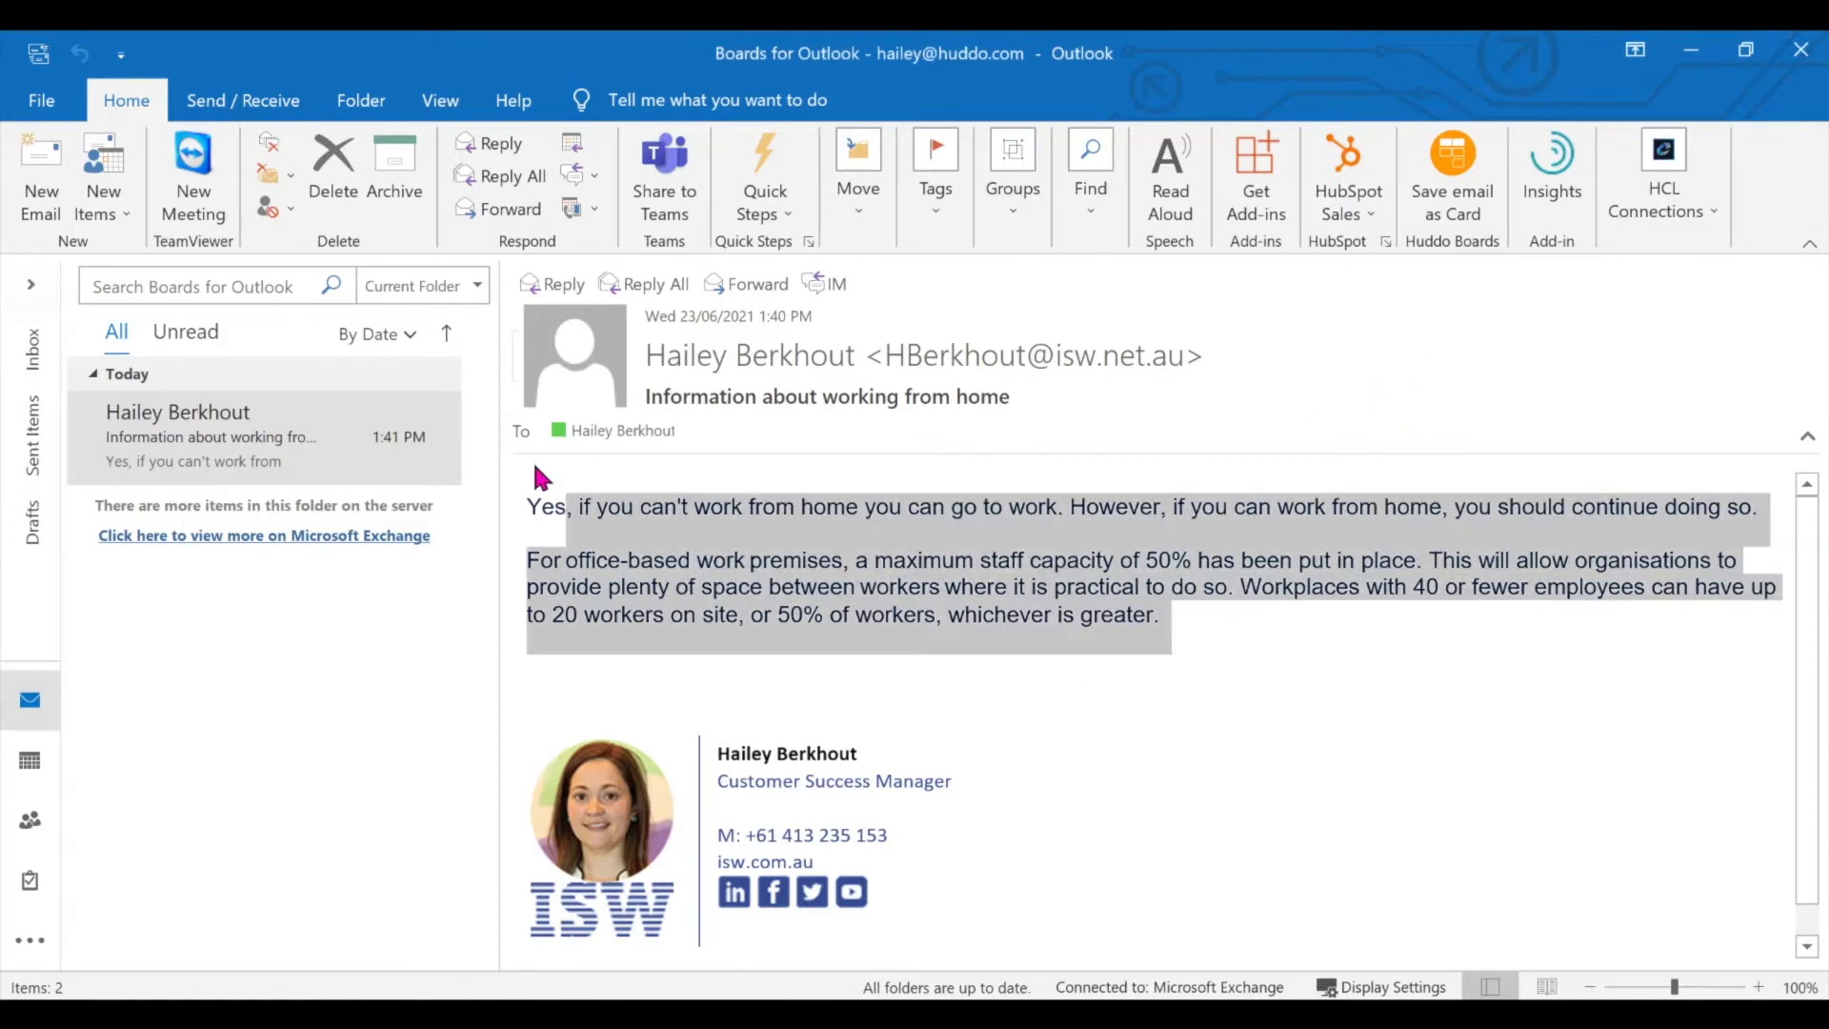
{"action": "left_click", "coordinate": [1319, 605]}
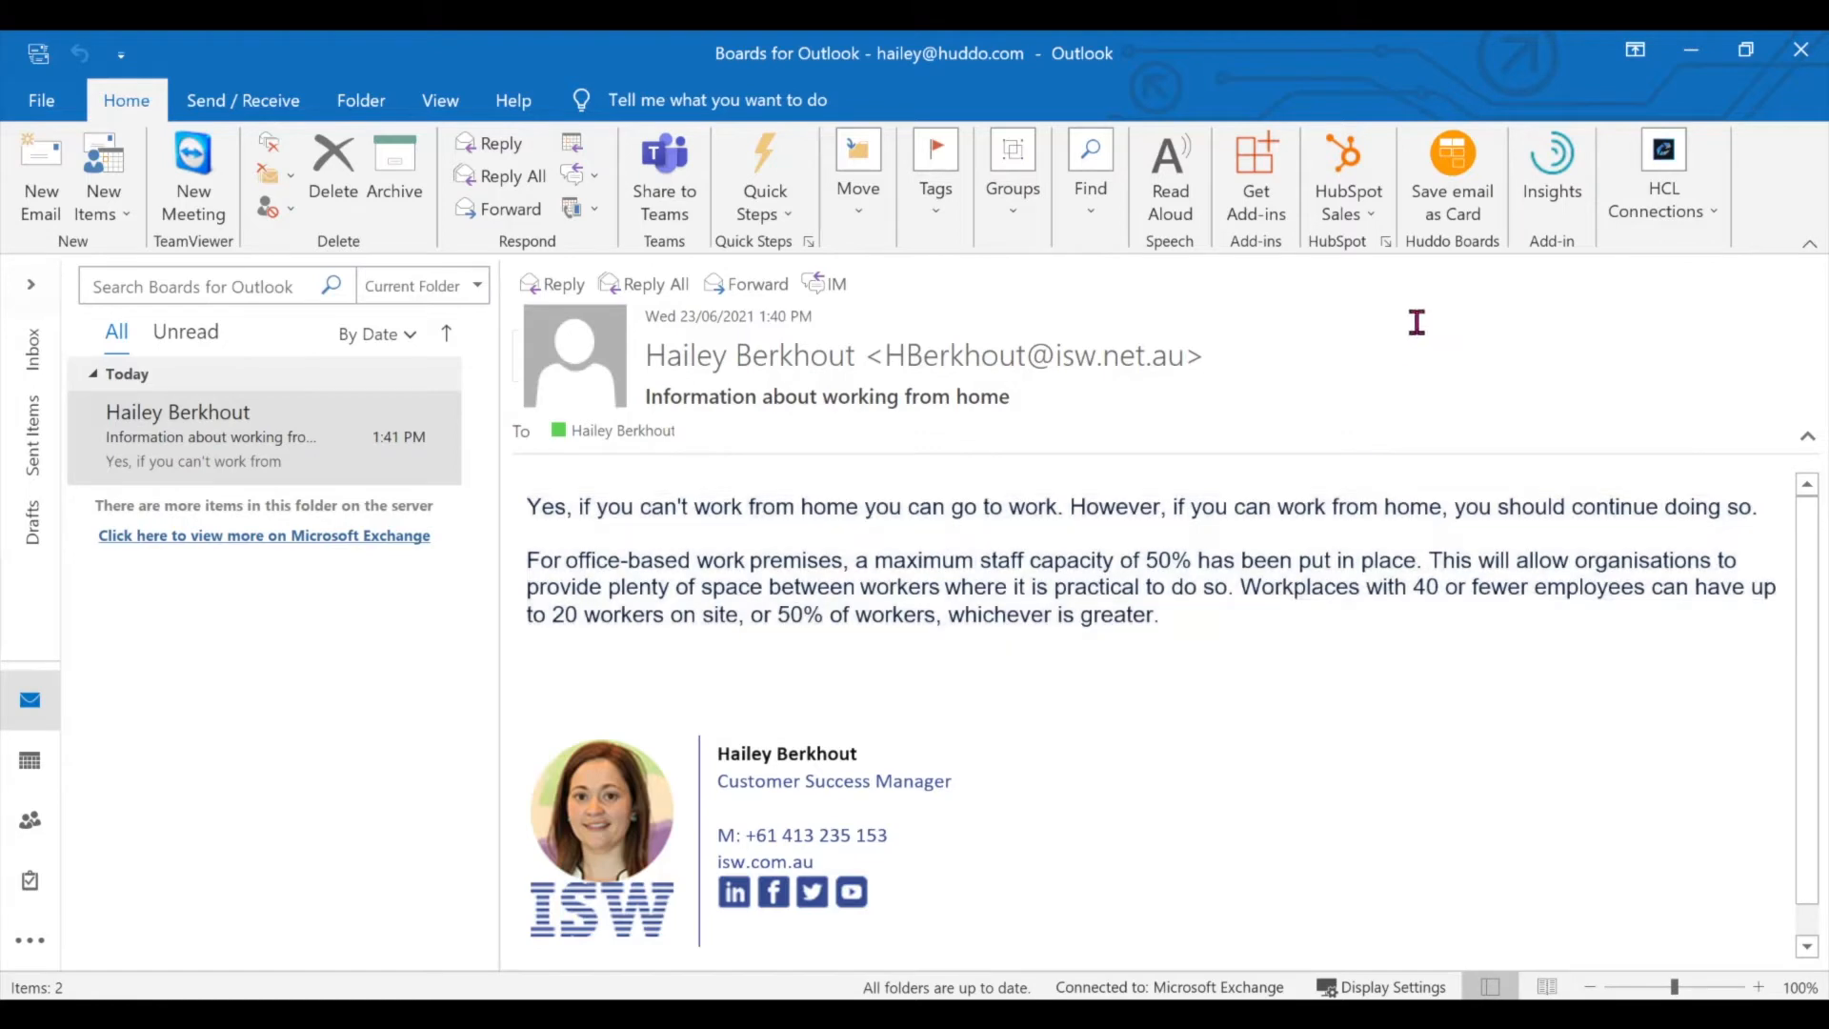
Start saving the email as a Huddo Boards card titled "Information about working from home - ALL READ", with the email body included.
{"action": "left_click", "coordinate": [1460, 193]}
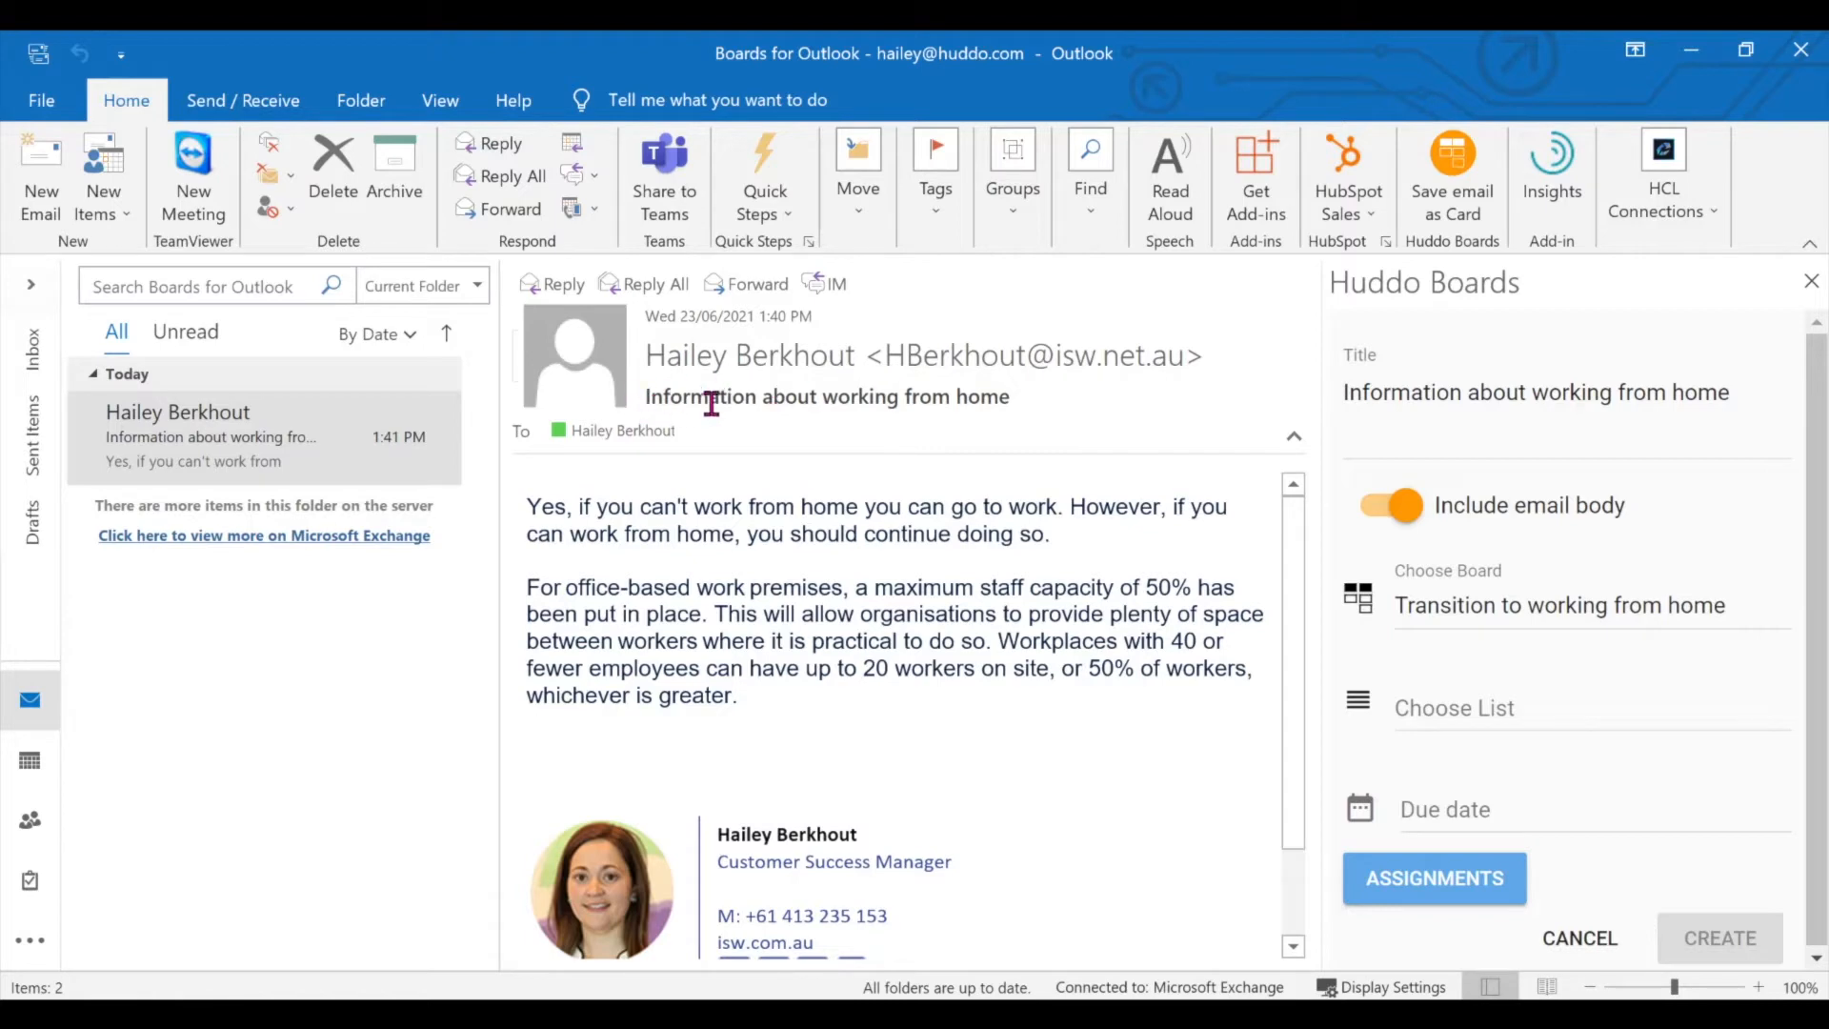
{"action": "left_click", "coordinate": [1738, 392]}
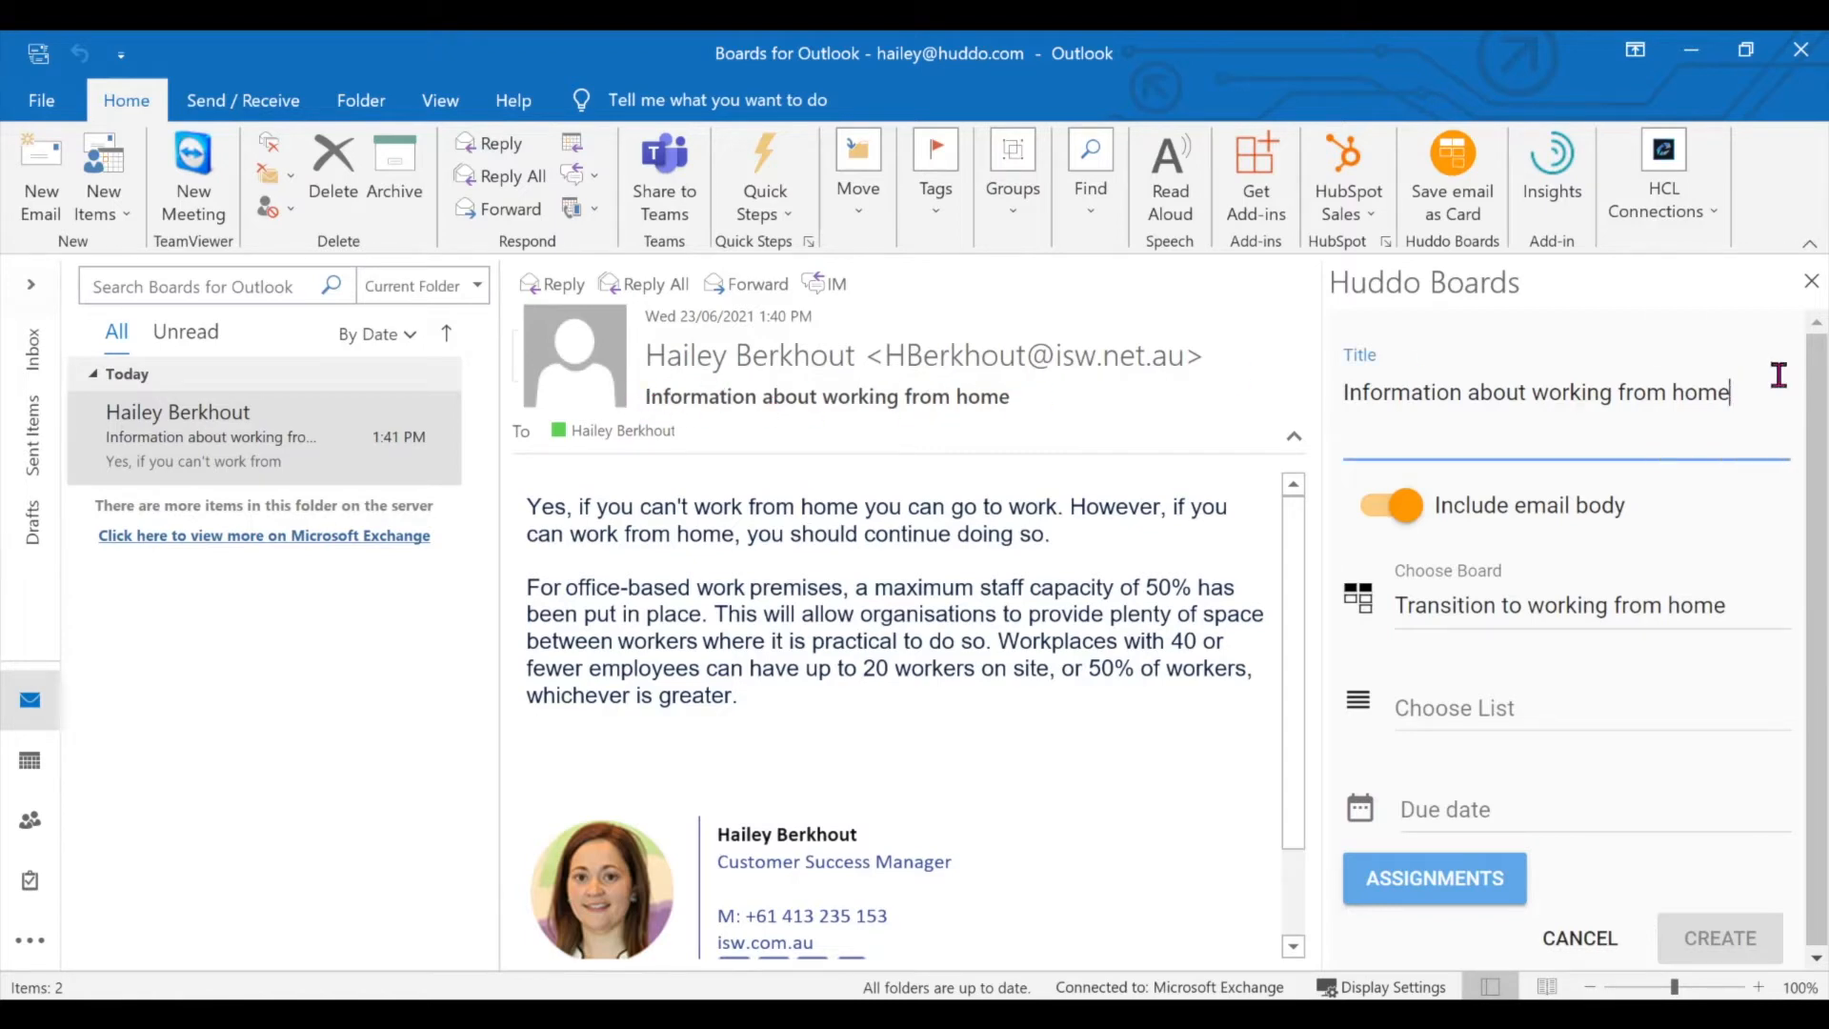
{"action": "type", "text": "- ALL READ"}
{"action": "left_click", "coordinate": [1381, 522]}
{"action": "left_click", "coordinate": [1403, 520]}
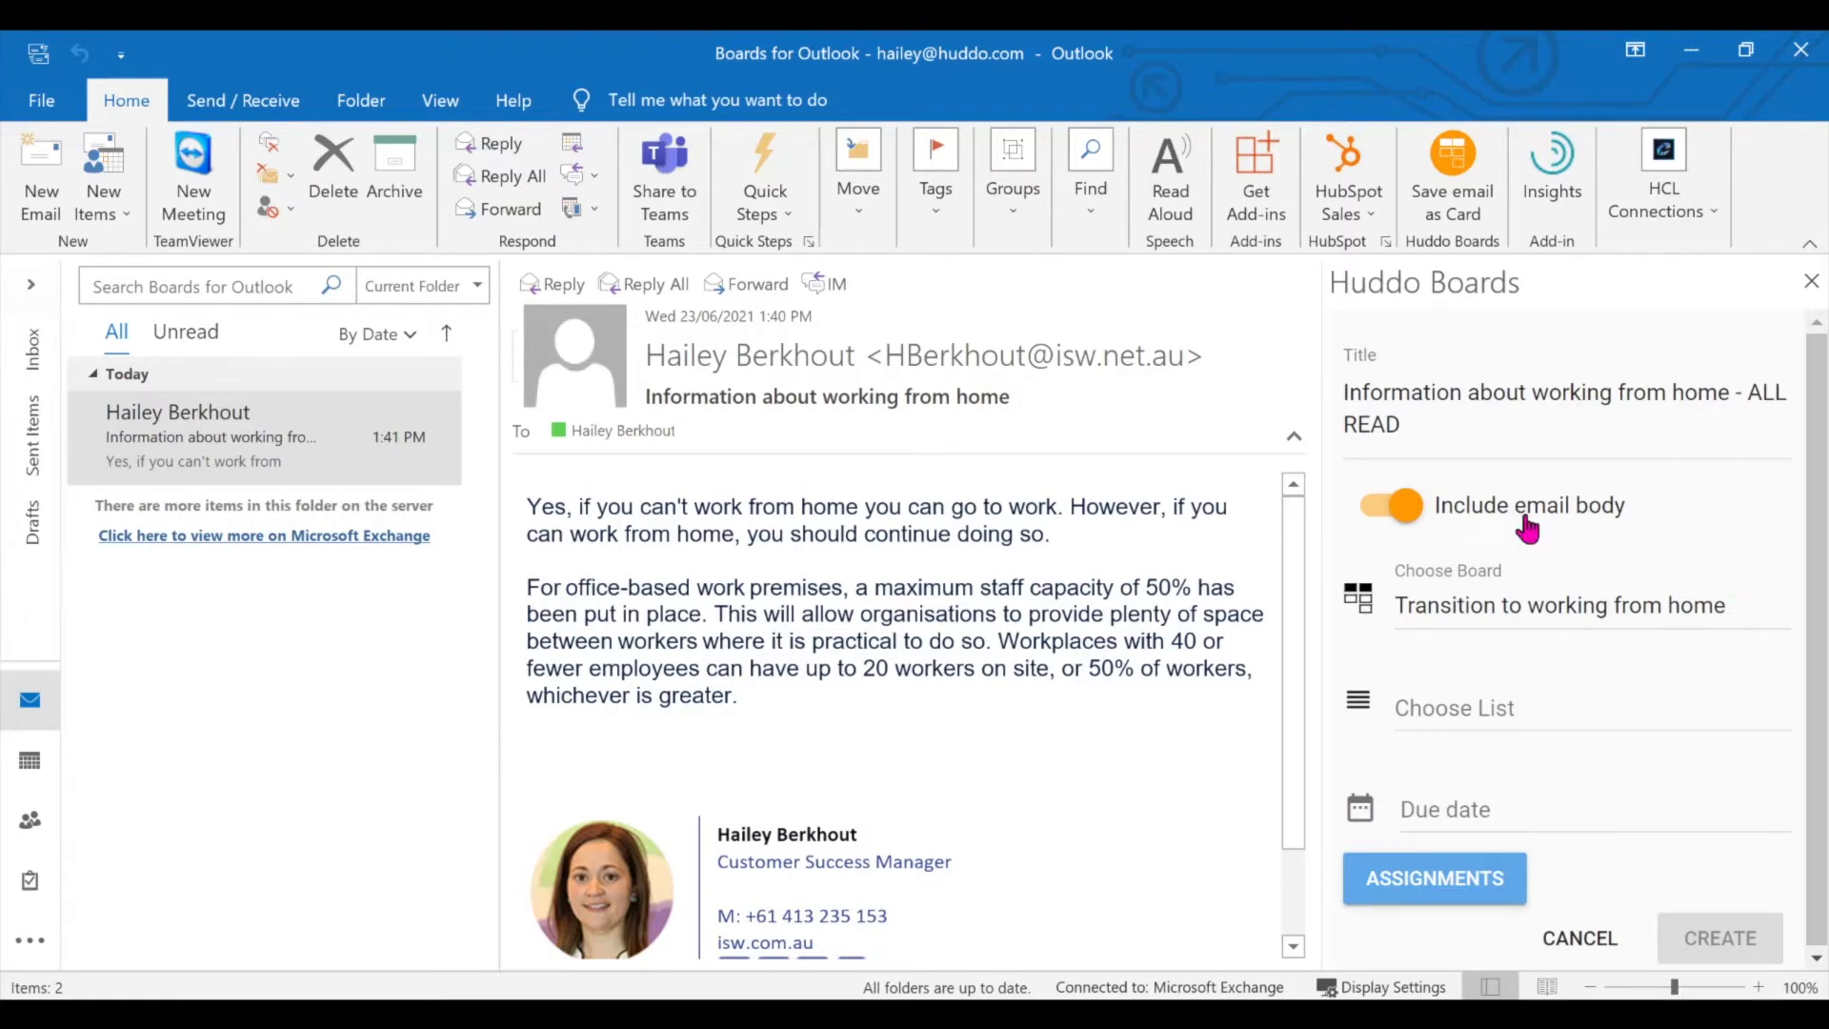
Browse the available boards and choose "Transition to working from home" for the card.
{"action": "left_click", "coordinate": [1740, 607]}
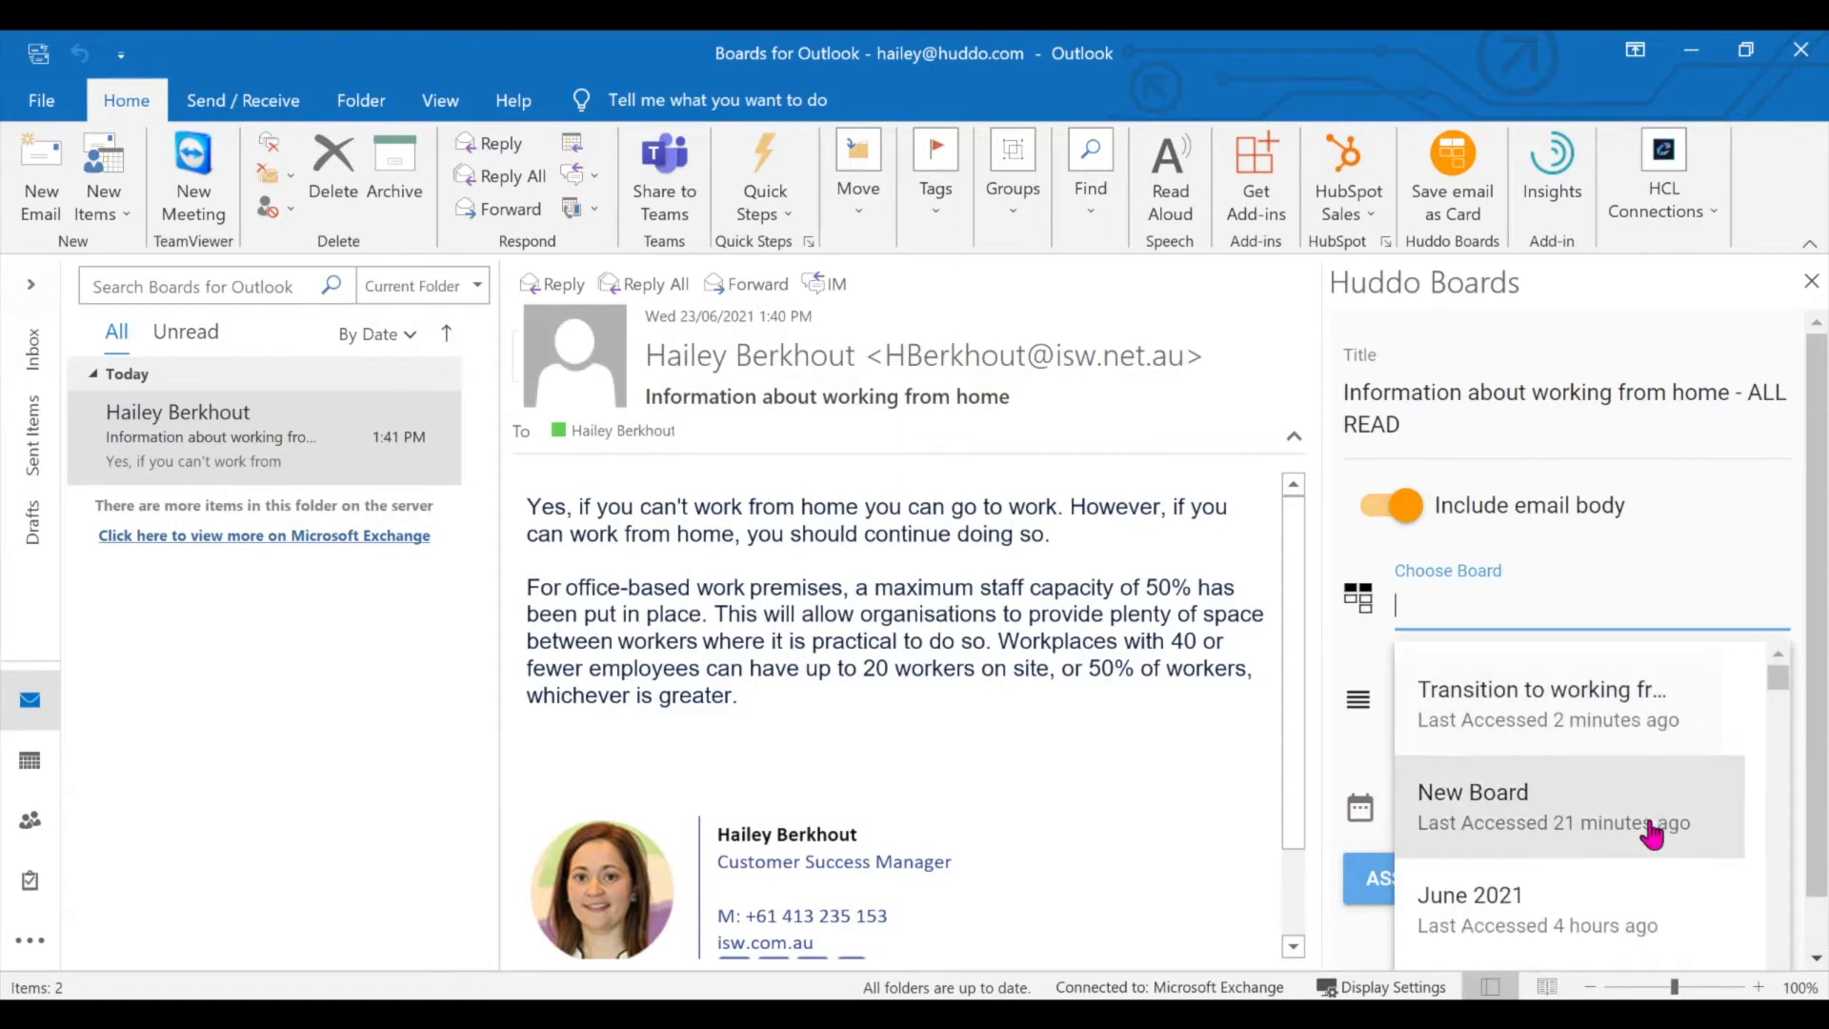
{"action": "scroll", "coordinate": [1650, 860], "scroll_direction": "down", "scroll_amount": 3}
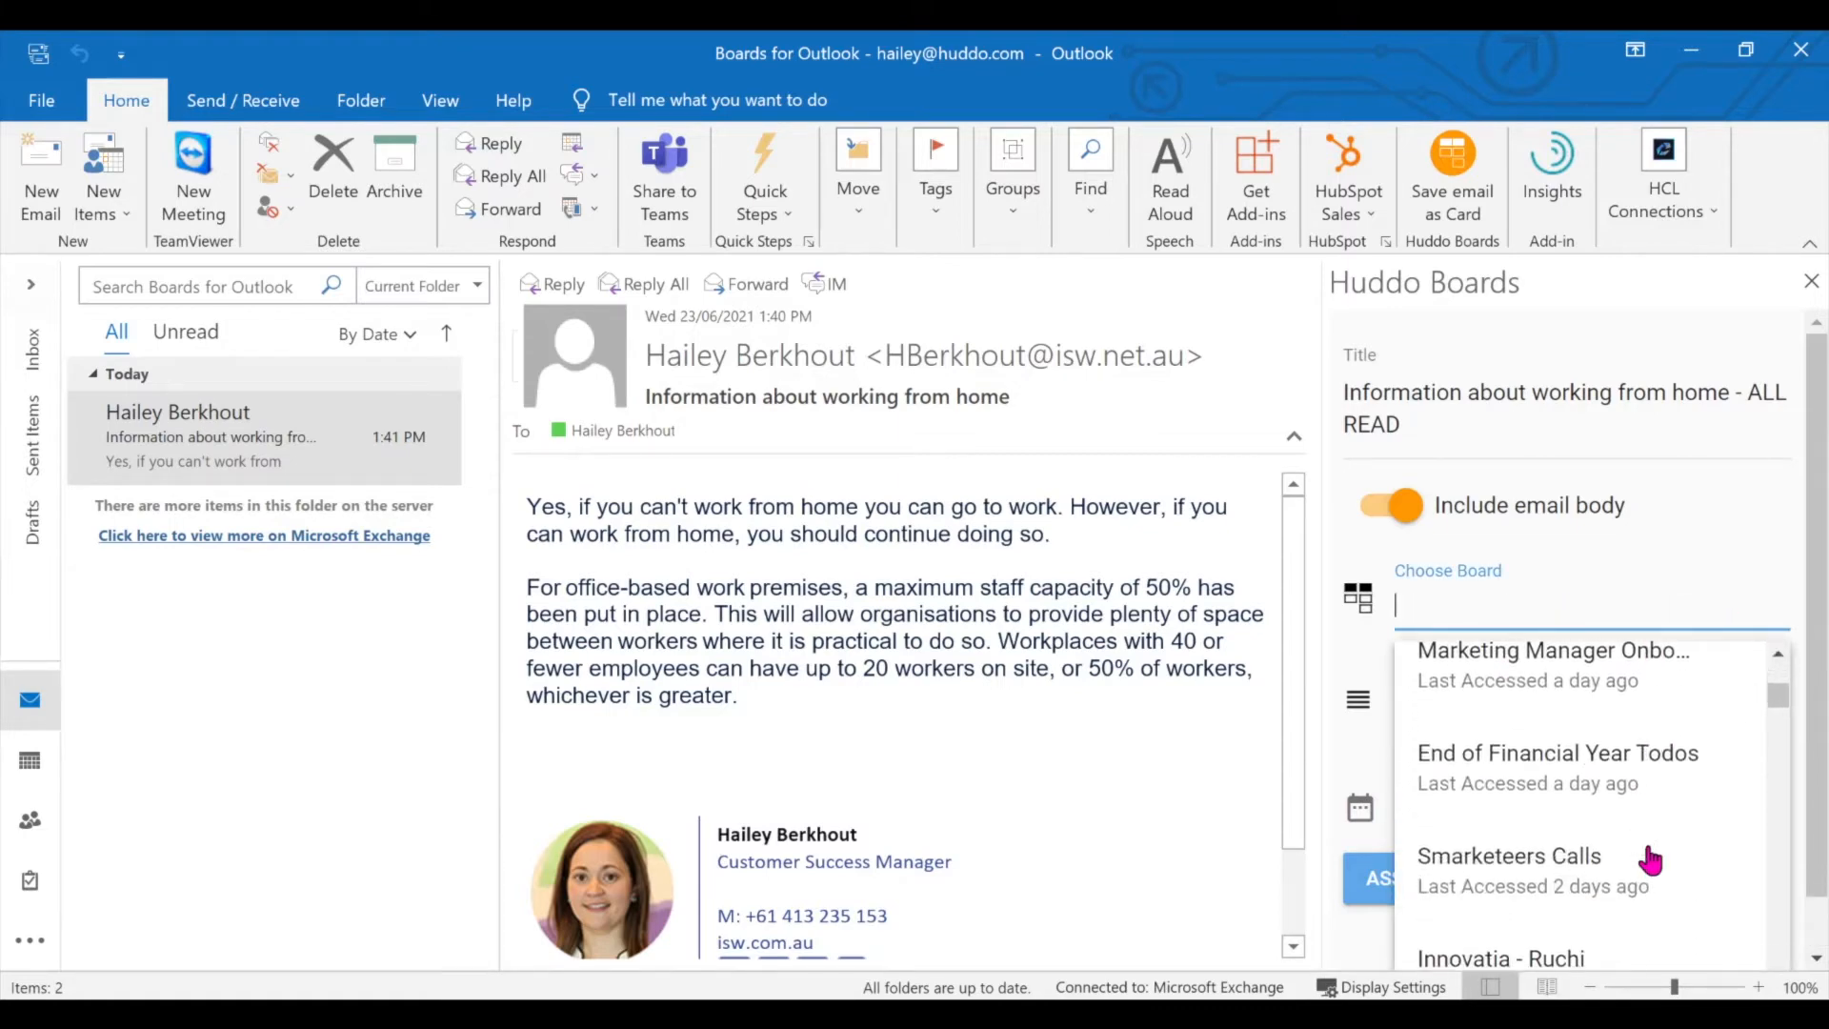
{"action": "scroll", "coordinate": [1652, 860], "scroll_direction": "up", "scroll_amount": 2}
{"action": "scroll", "coordinate": [1650, 861], "scroll_direction": "up", "scroll_amount": 1}
{"action": "left_click", "coordinate": [1572, 706]}
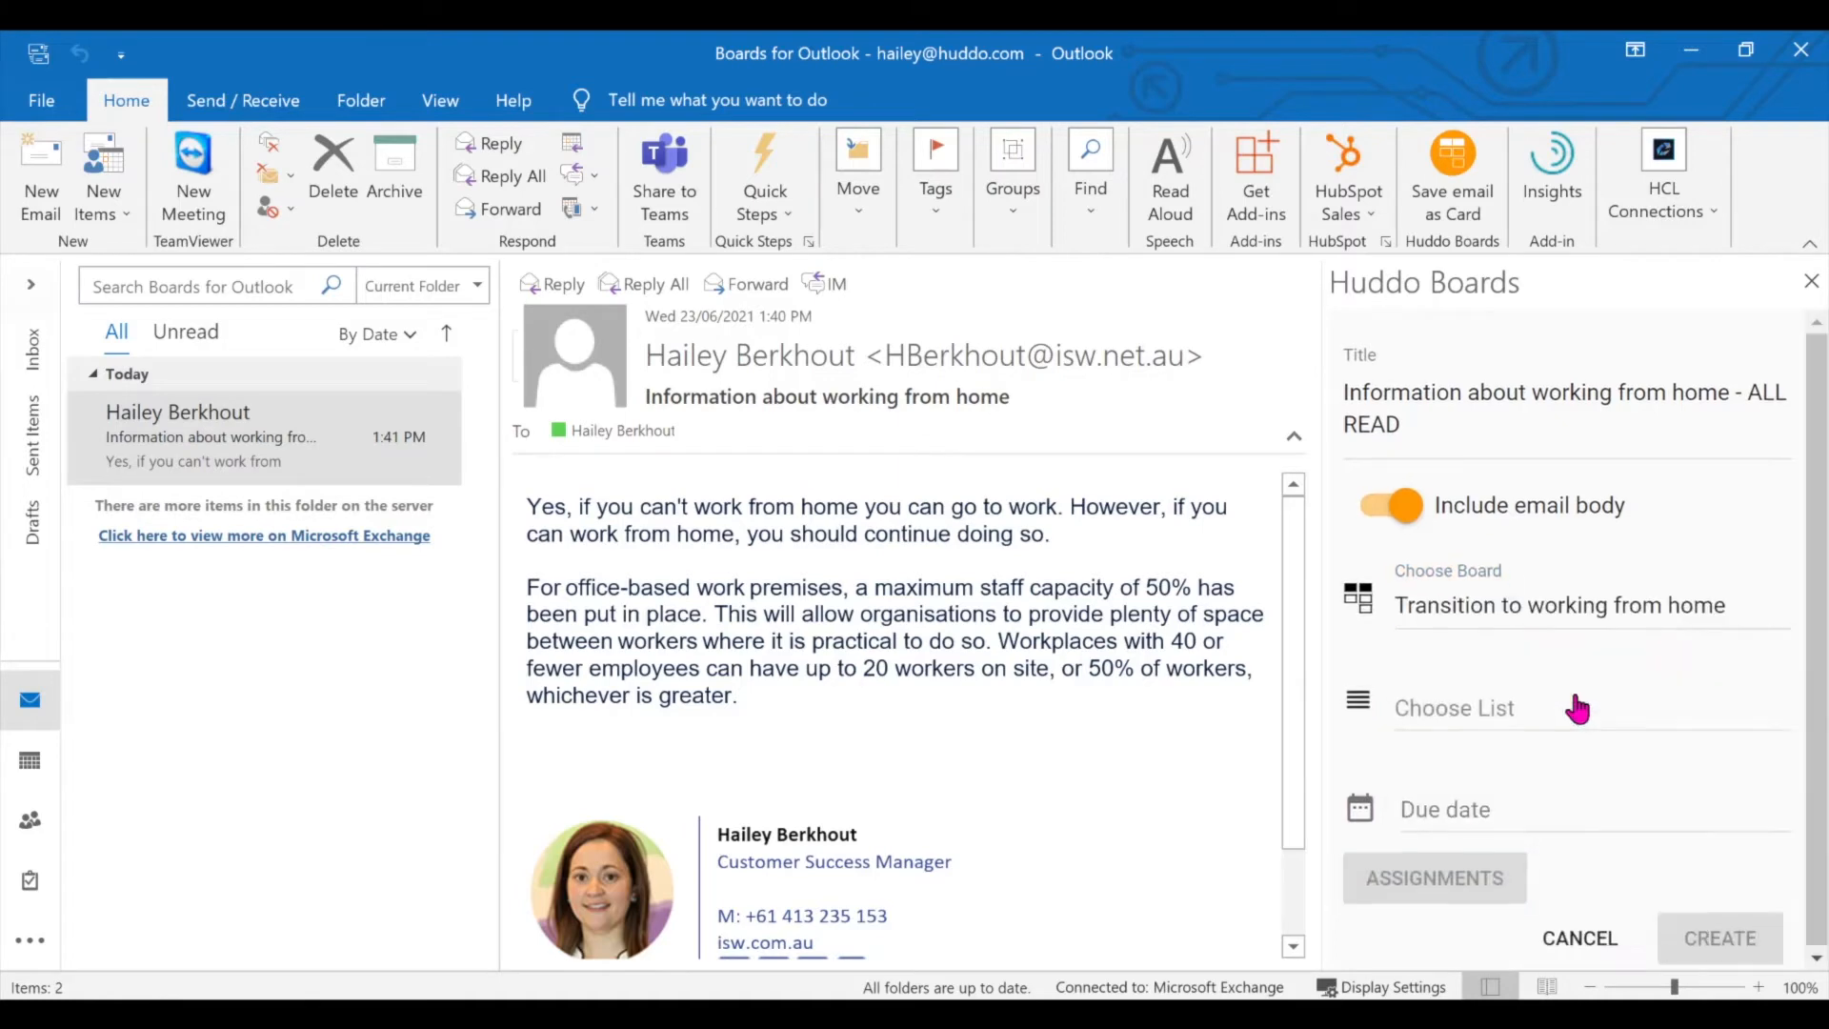
Place the card in the Todo list and set its due date to 25 June 2021.
{"action": "left_click", "coordinate": [1499, 702]}
{"action": "scroll", "coordinate": [1807, 760], "scroll_direction": "down", "scroll_amount": 2}
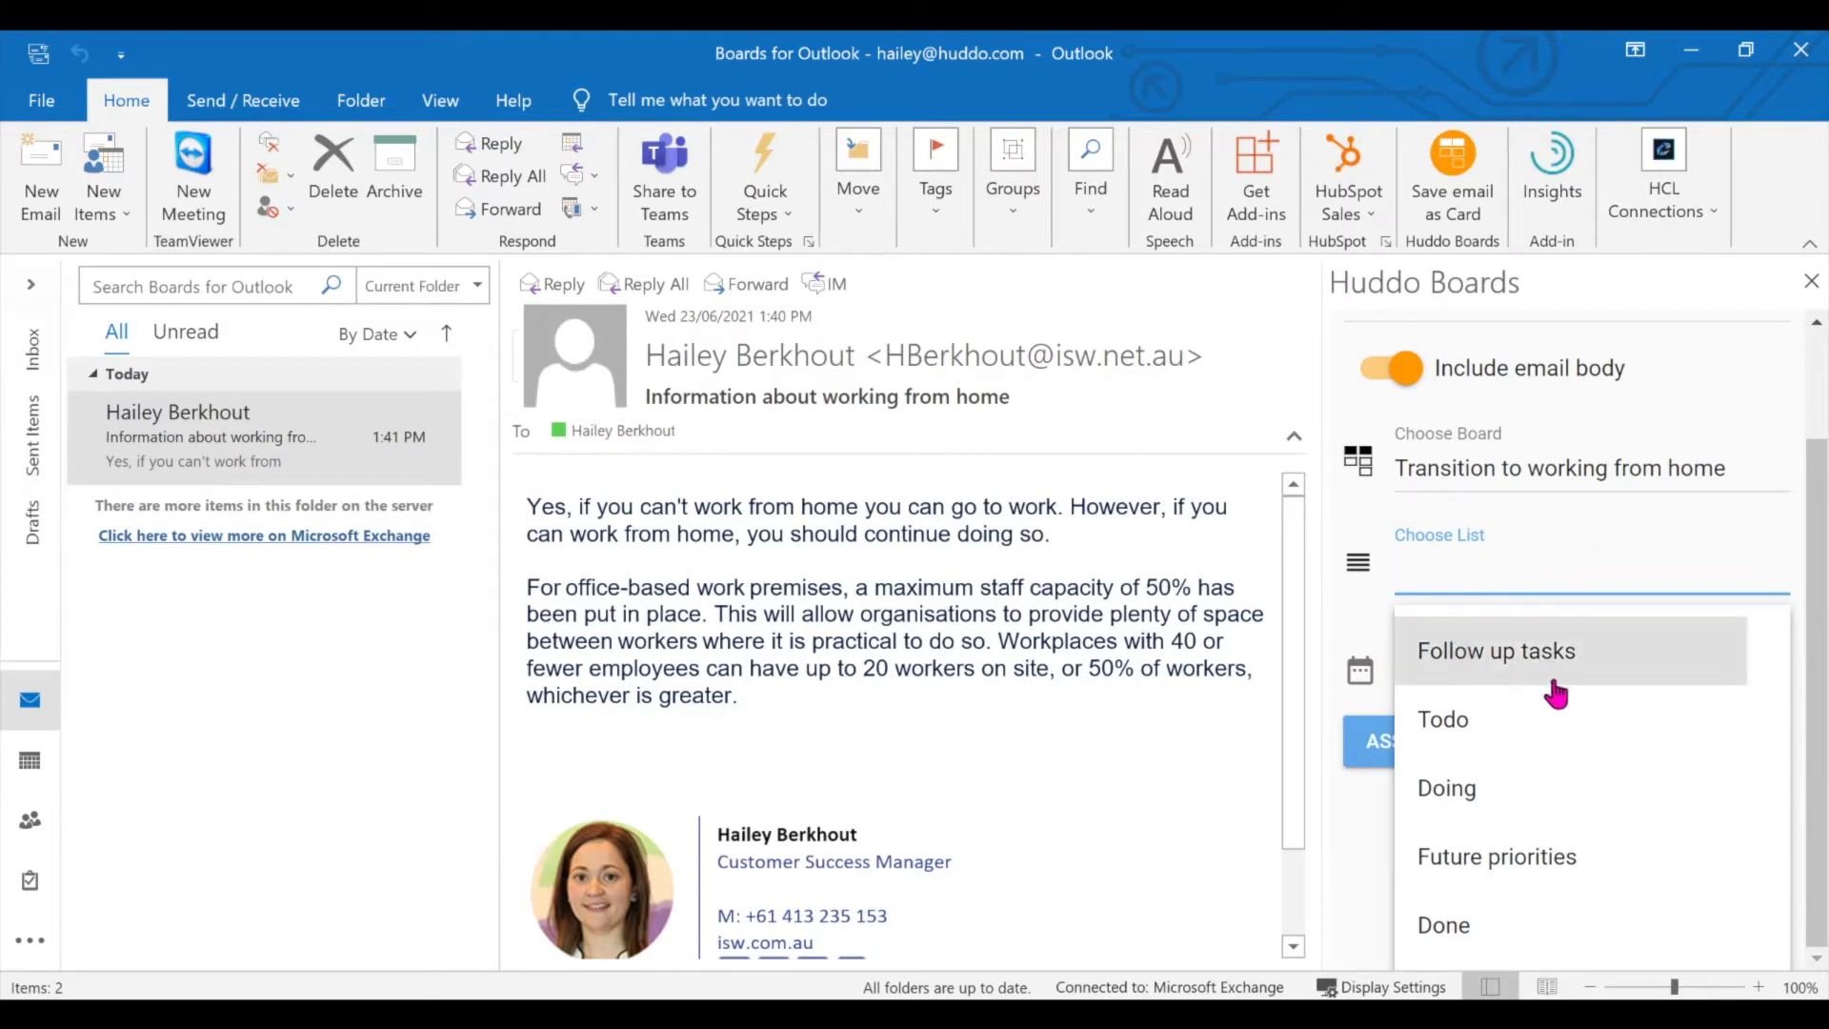
{"action": "left_click", "coordinate": [1452, 726]}
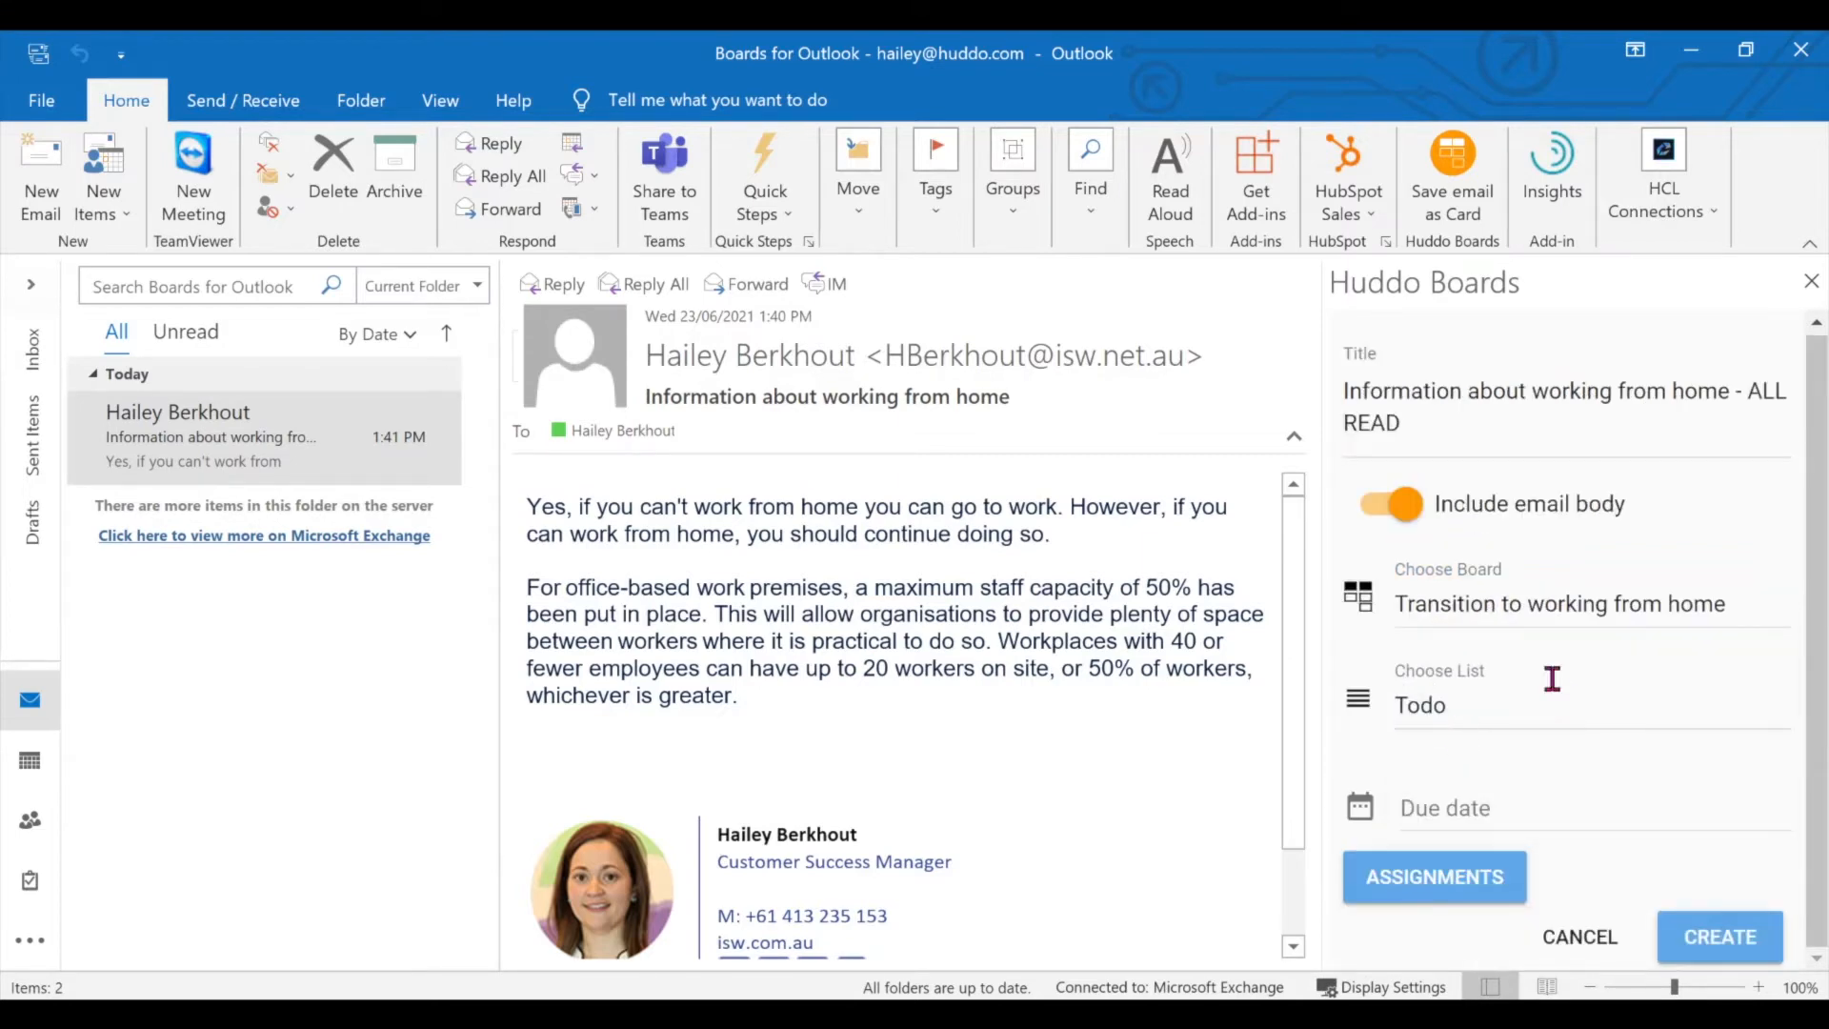
{"action": "left_click", "coordinate": [1470, 816]}
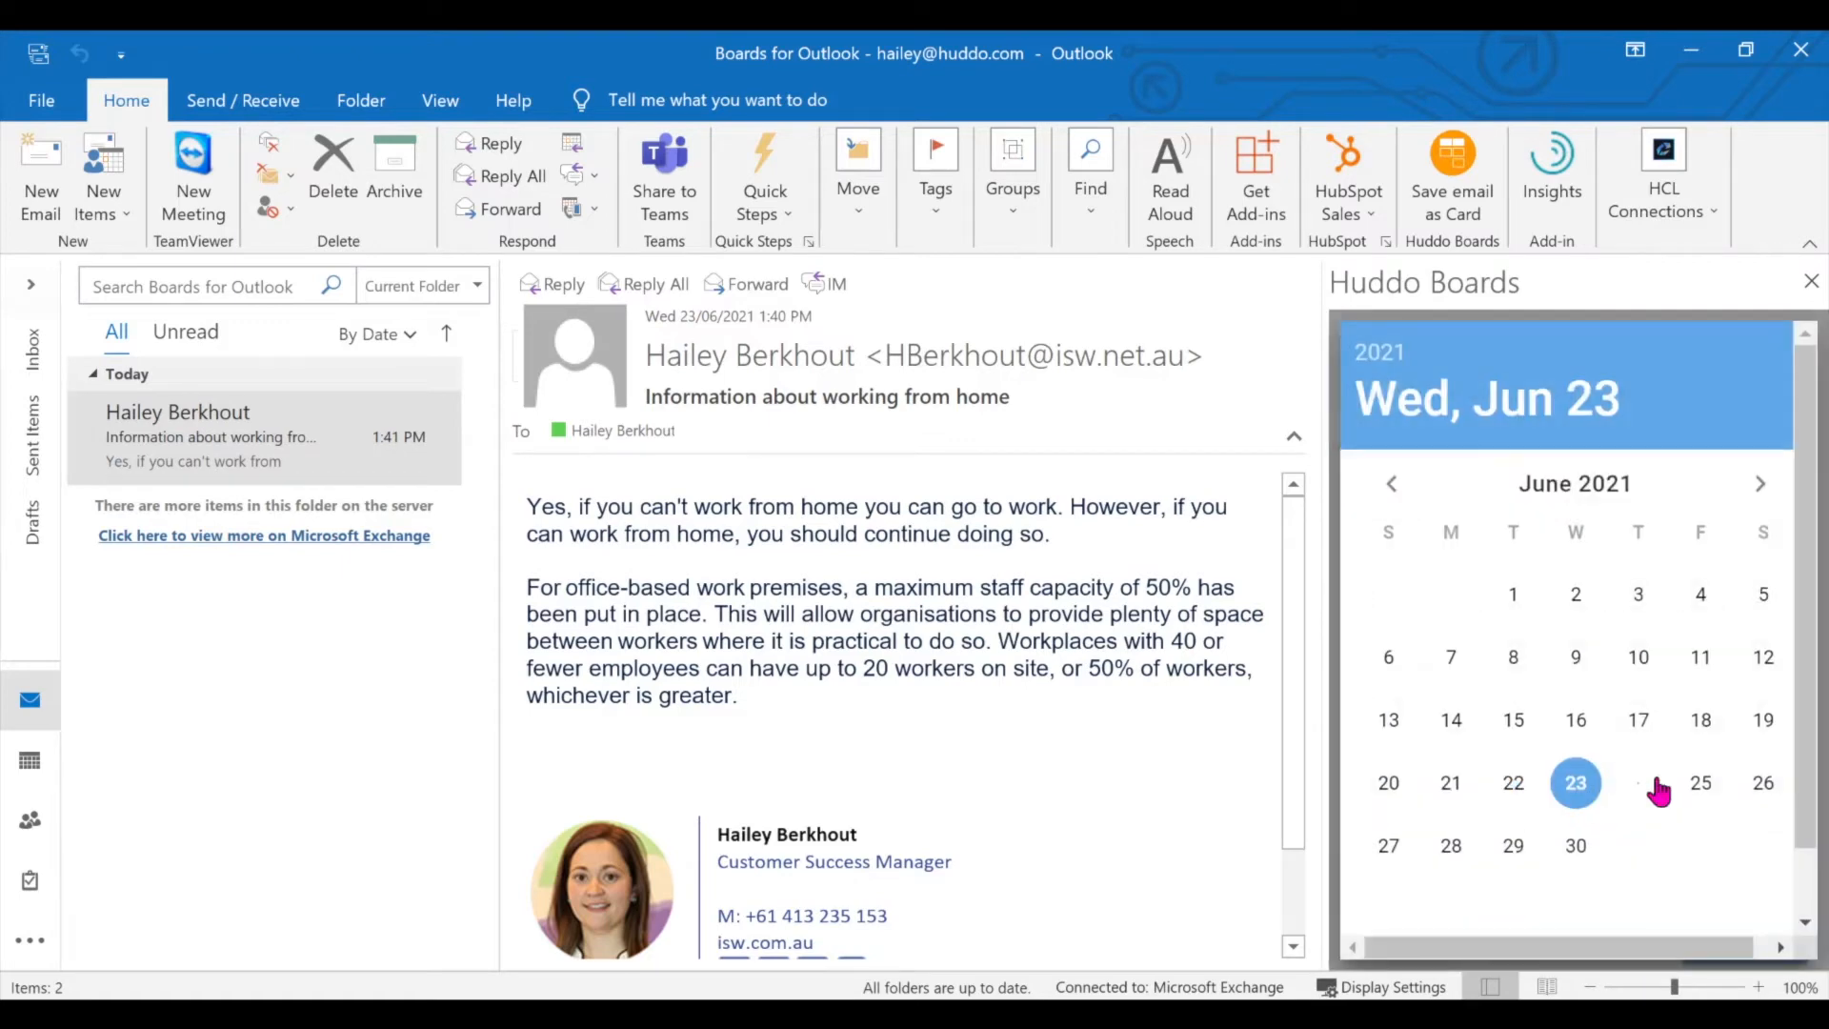
{"action": "left_click", "coordinate": [1701, 786]}
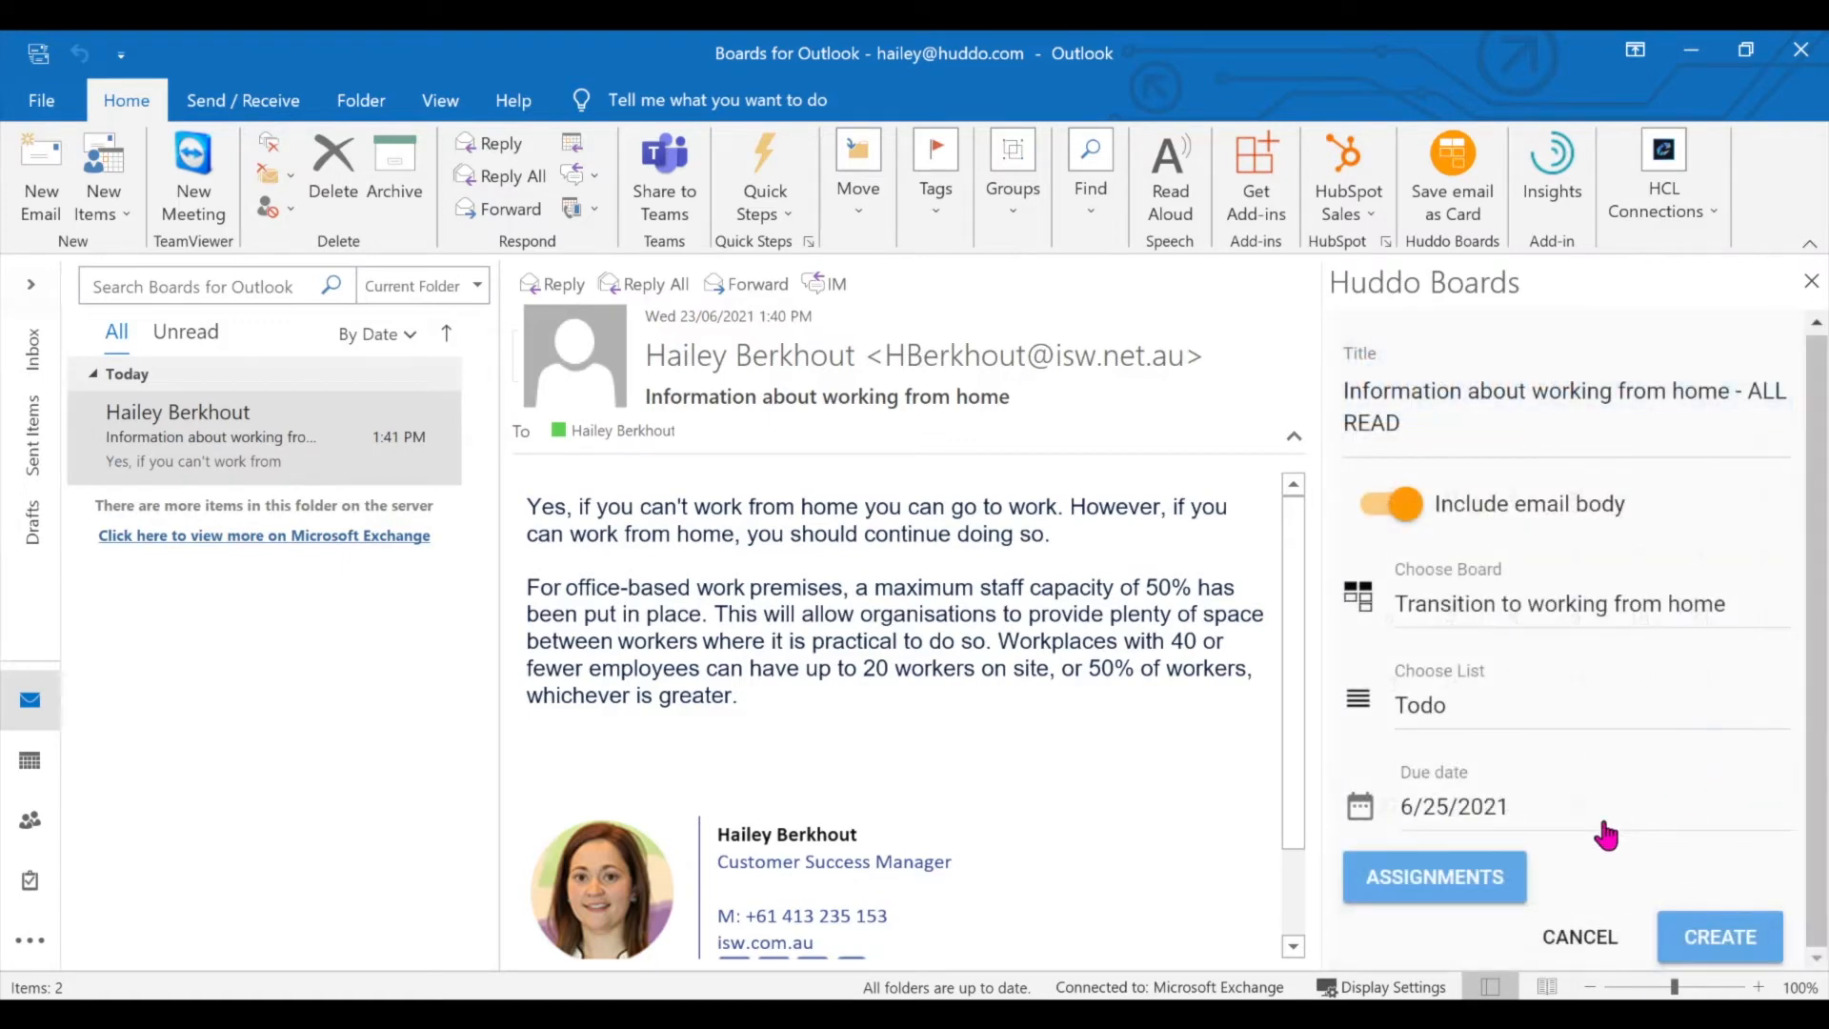
Assign the card to the email's sender and create the card.
{"action": "left_click", "coordinate": [1441, 886]}
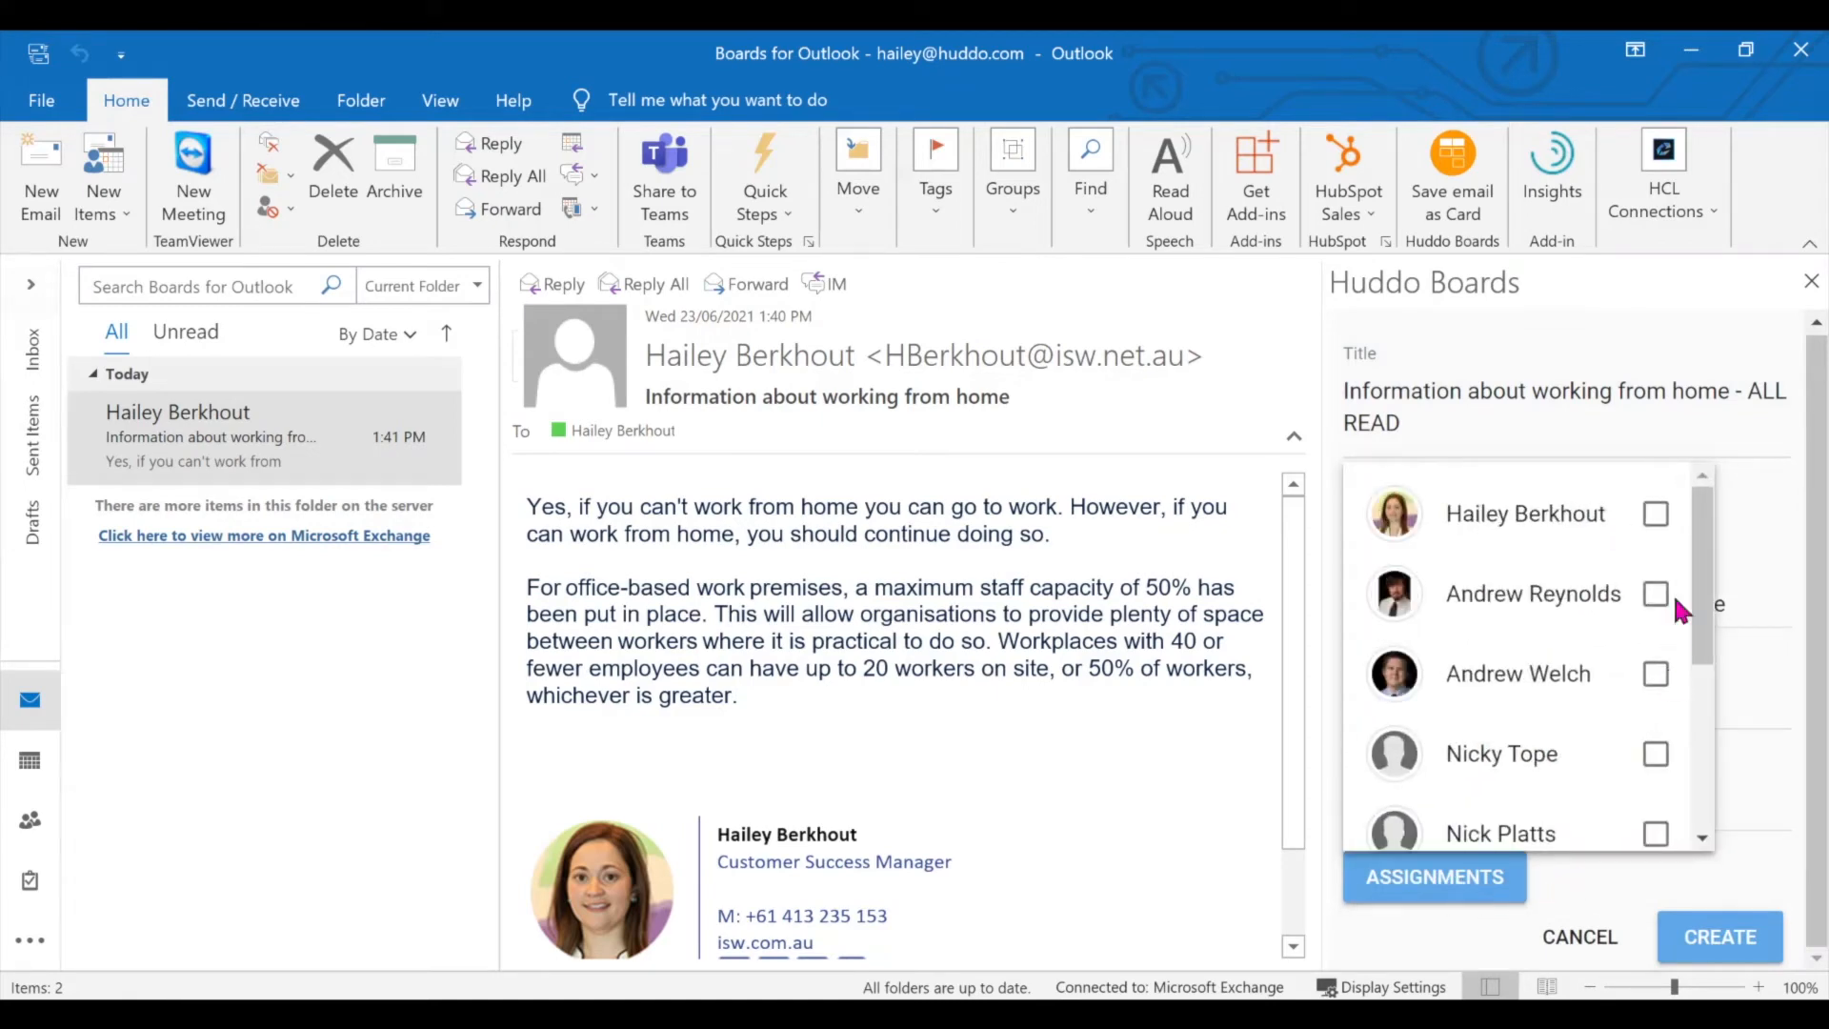
{"action": "left_click_drag", "start_coordinate": [1702, 557], "coordinate": [1708, 515]}
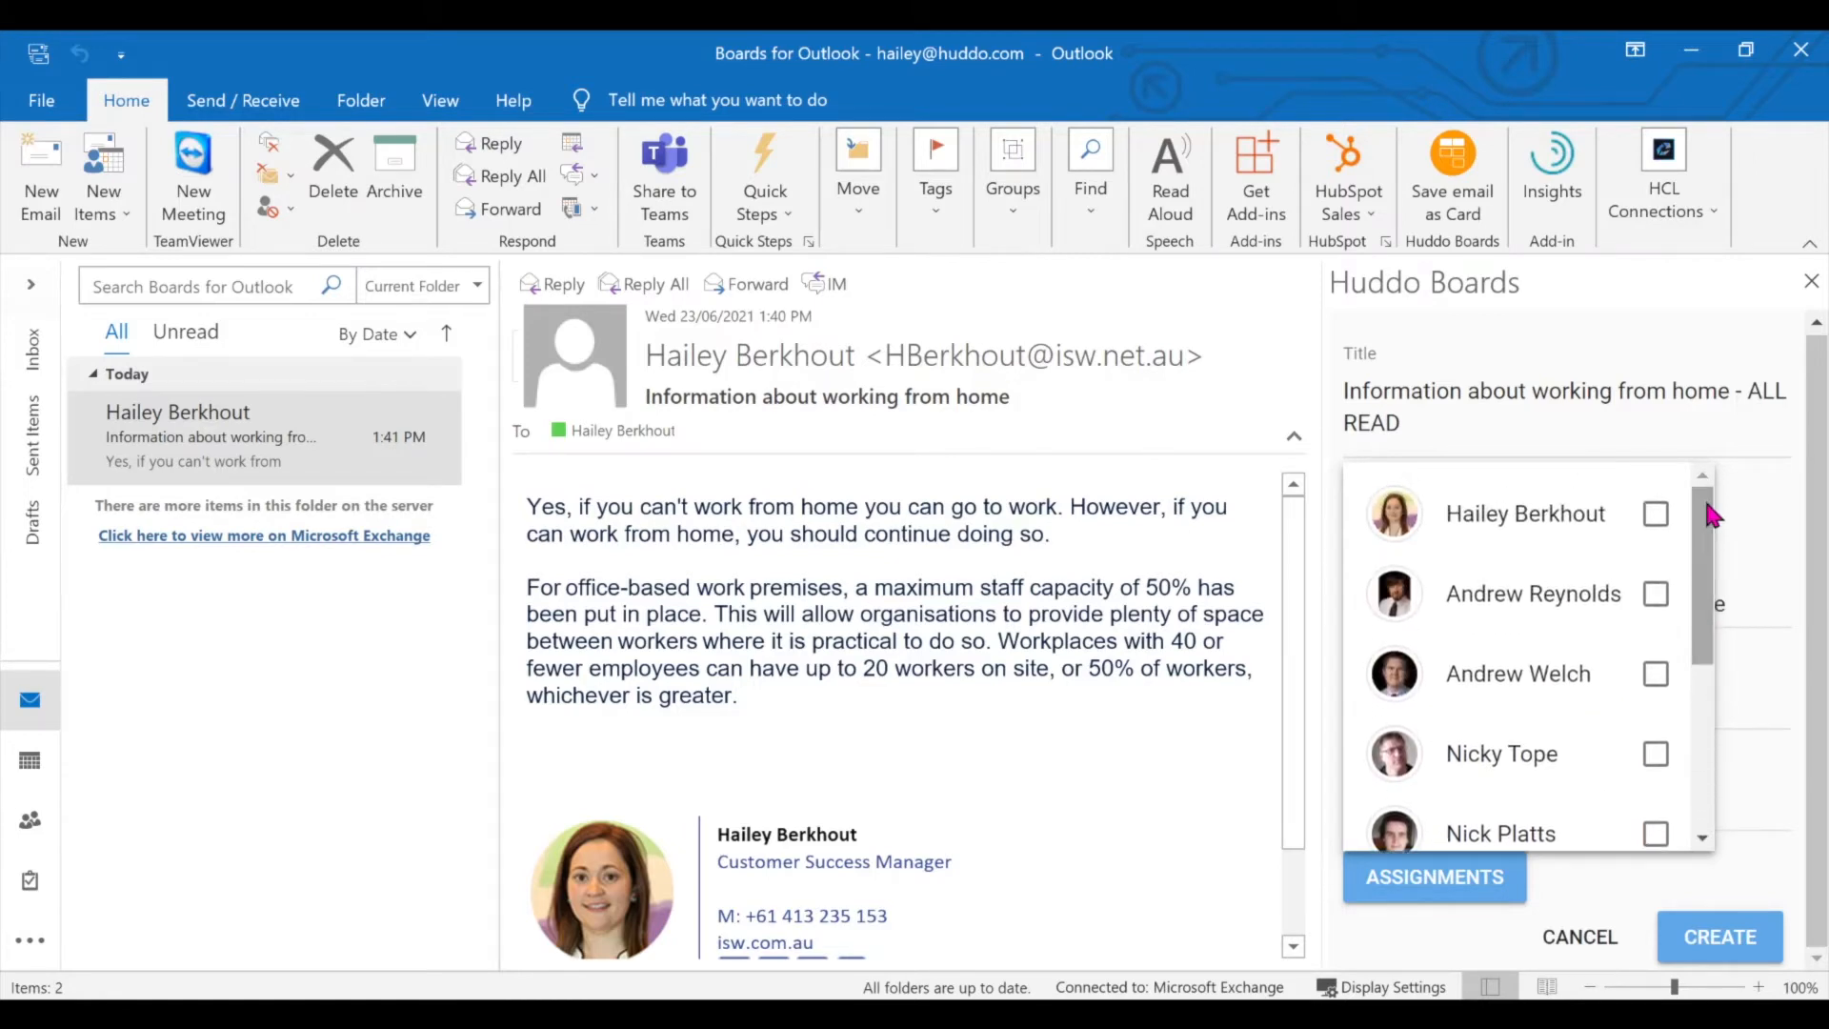
{"action": "left_click", "coordinate": [1658, 522]}
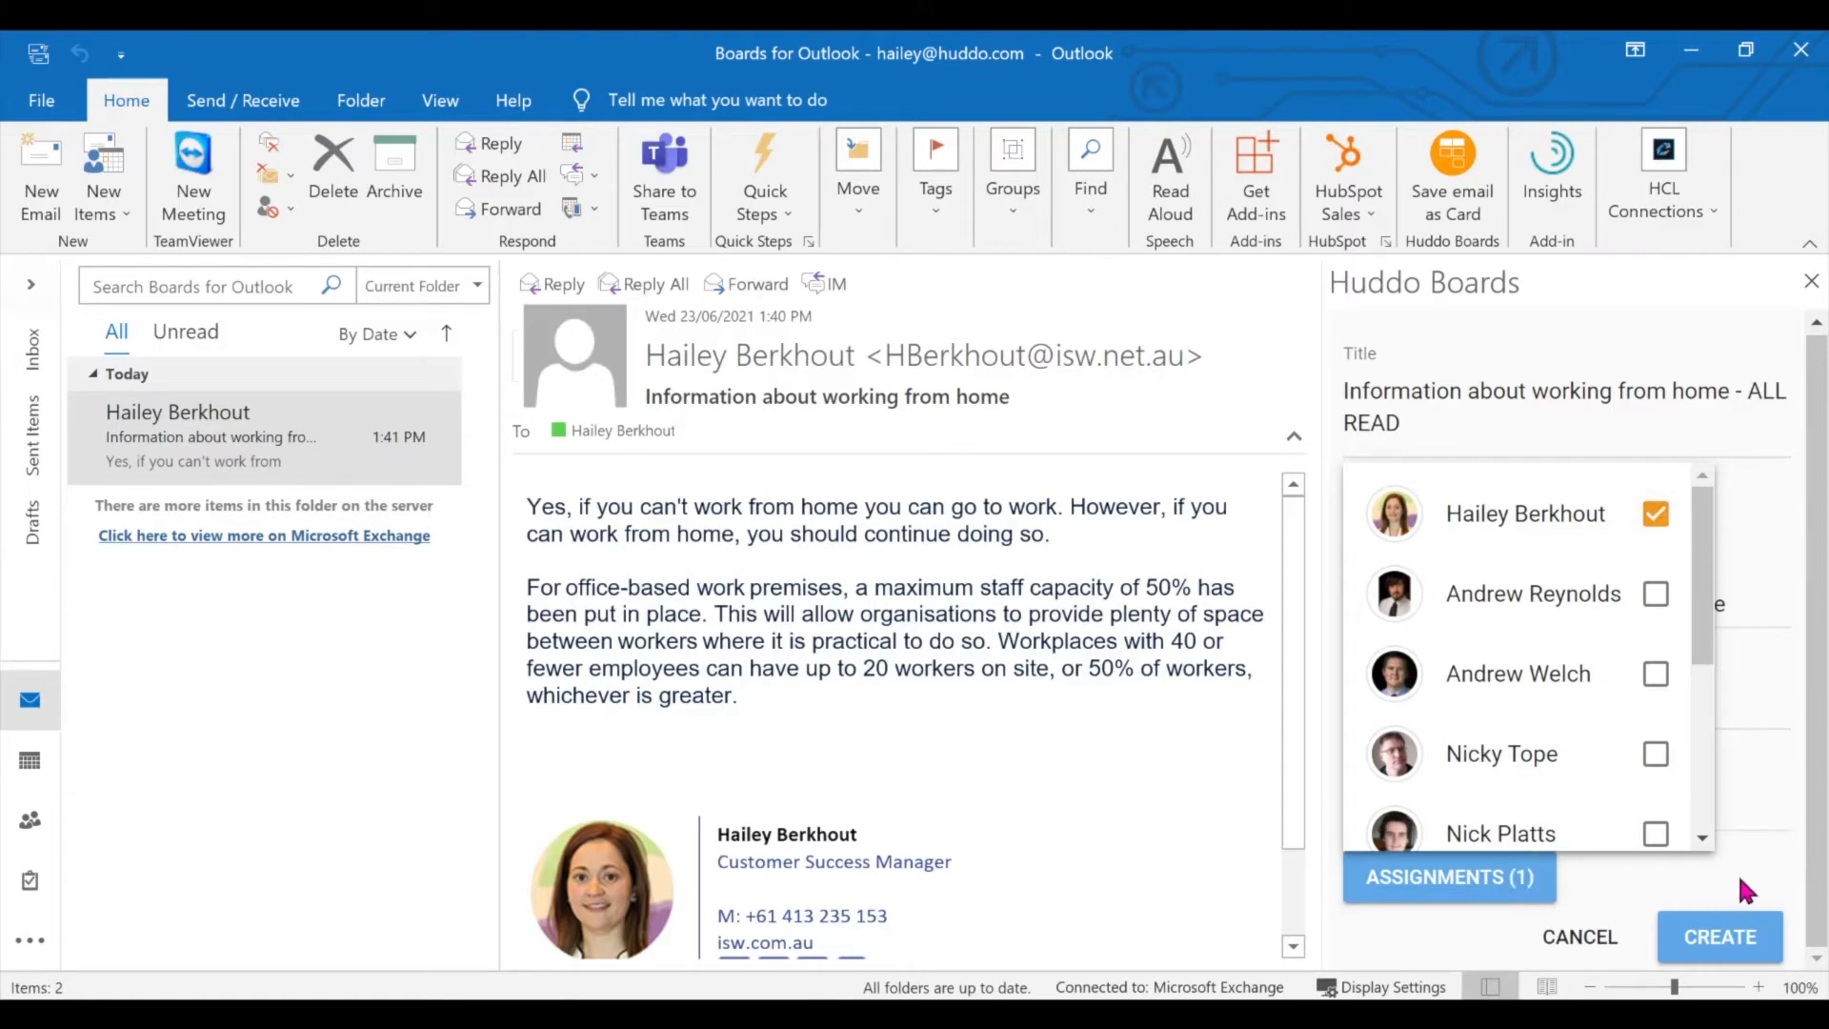
{"action": "left_click", "coordinate": [1488, 888]}
{"action": "left_click", "coordinate": [1720, 936]}
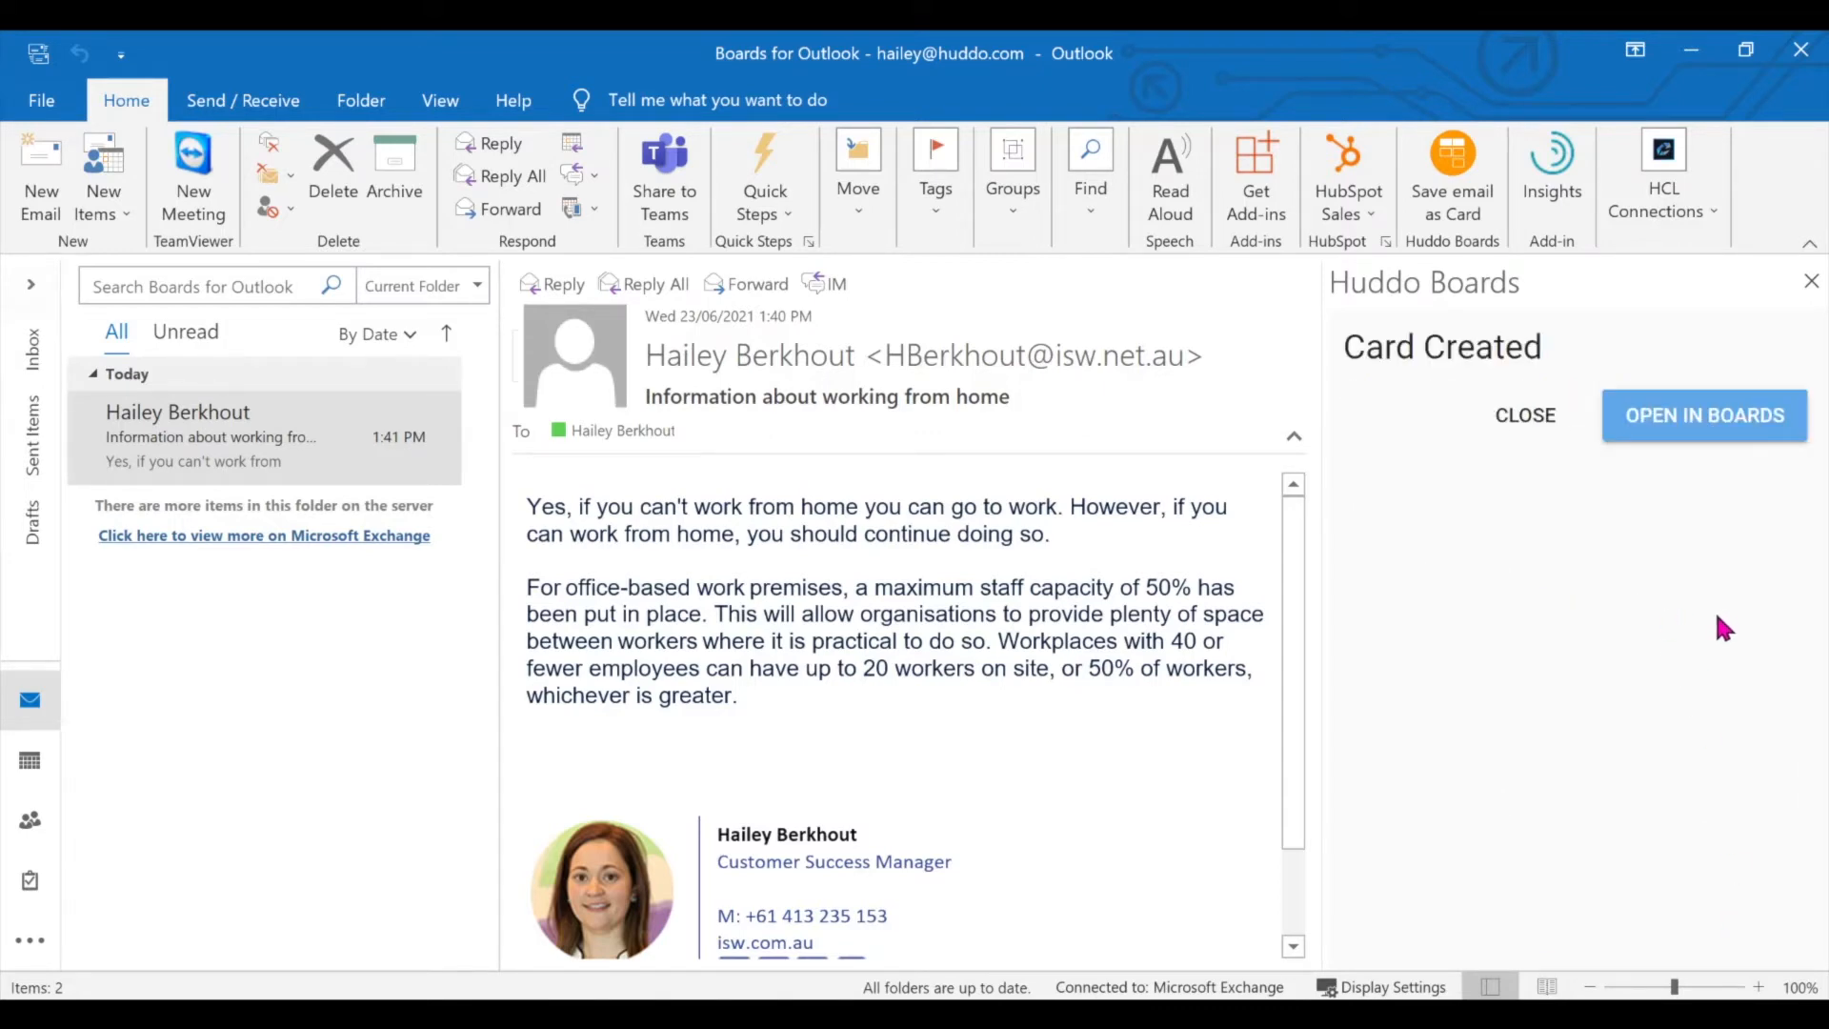
Switch to the board in Chrome and open the "Information about working from home - ALL READ" card to review its title, description, due date and assignee.
{"action": "mouse_move", "coordinate": [381, 1015]}
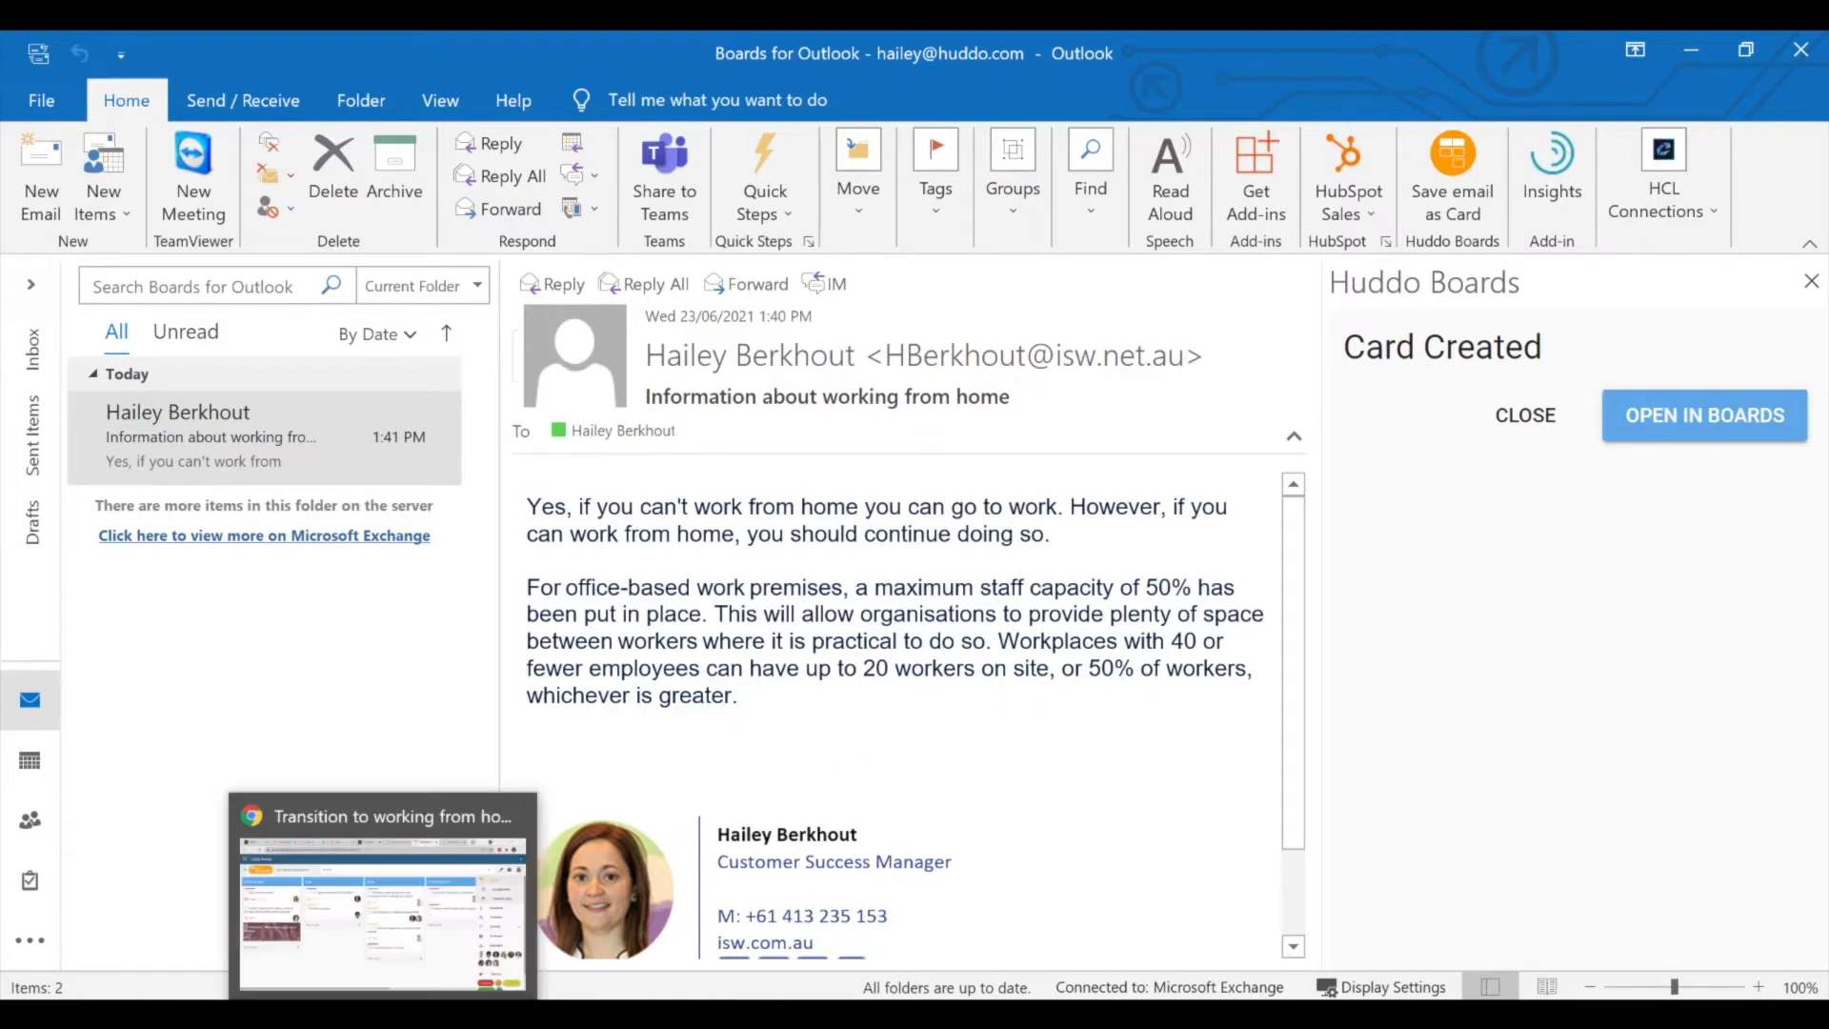
{"action": "left_click", "coordinate": [381, 896]}
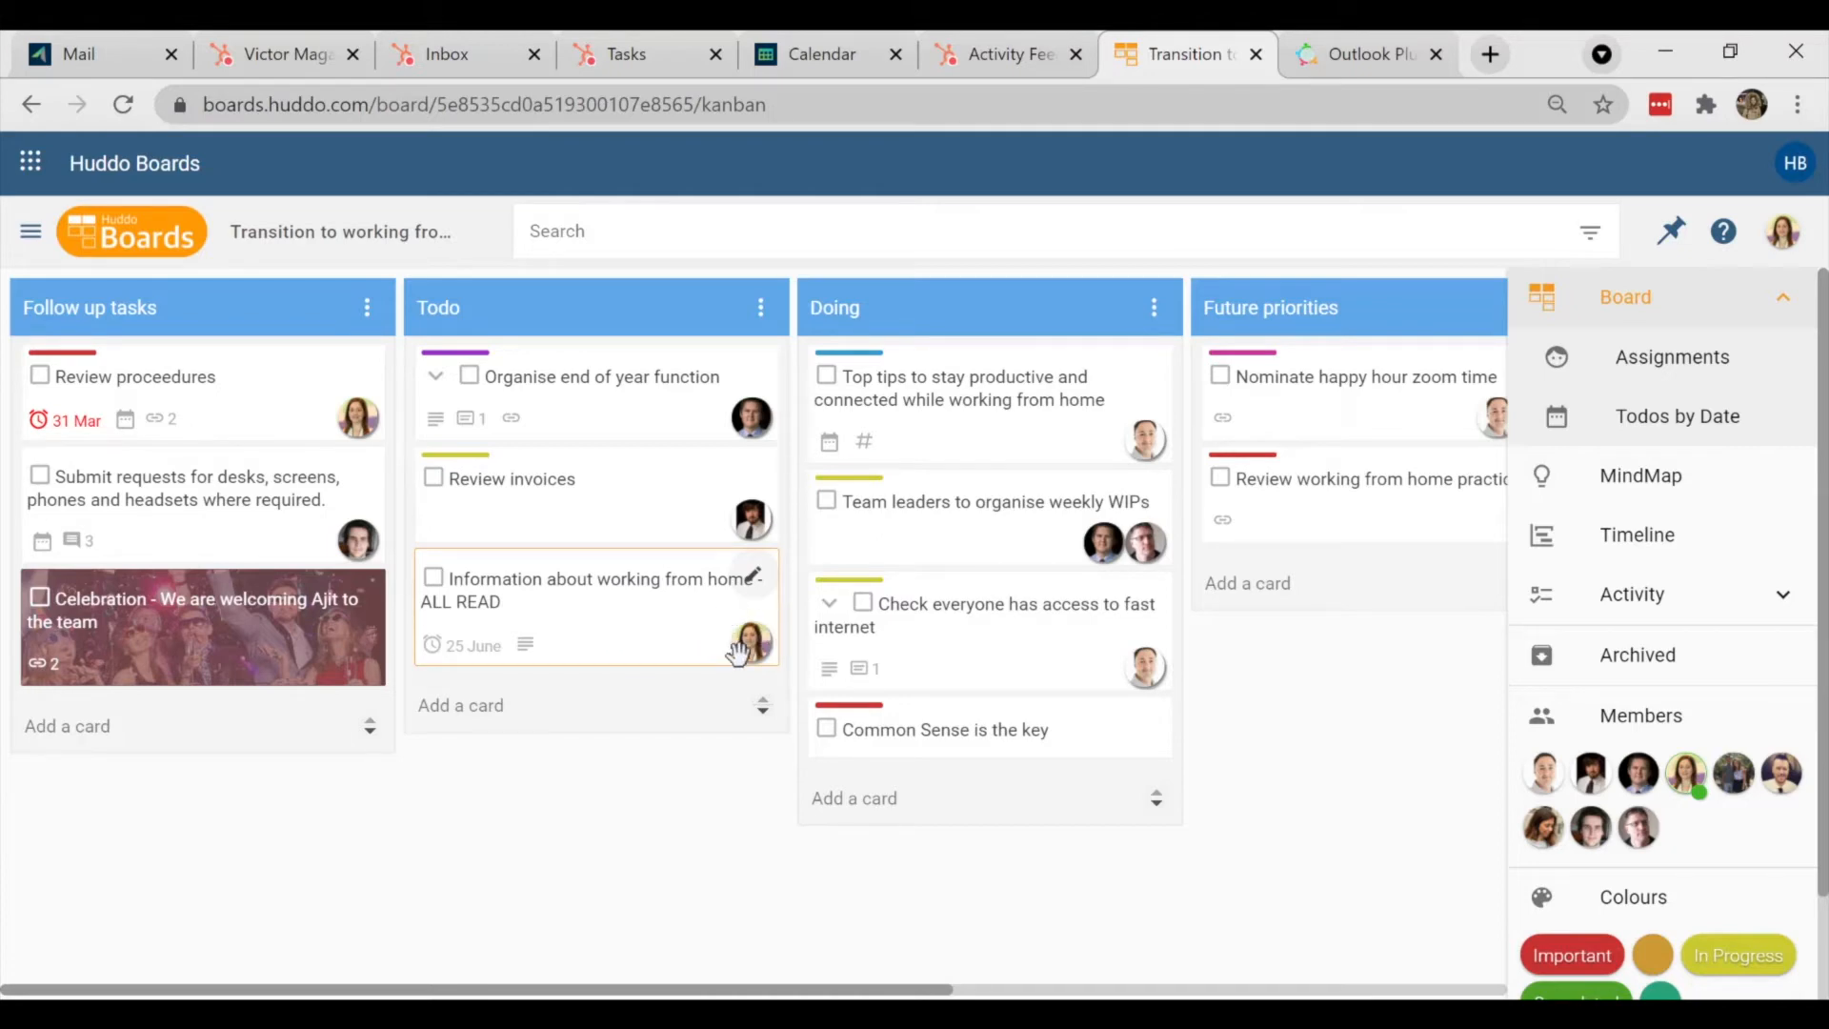
{"action": "left_click", "coordinate": [610, 636]}
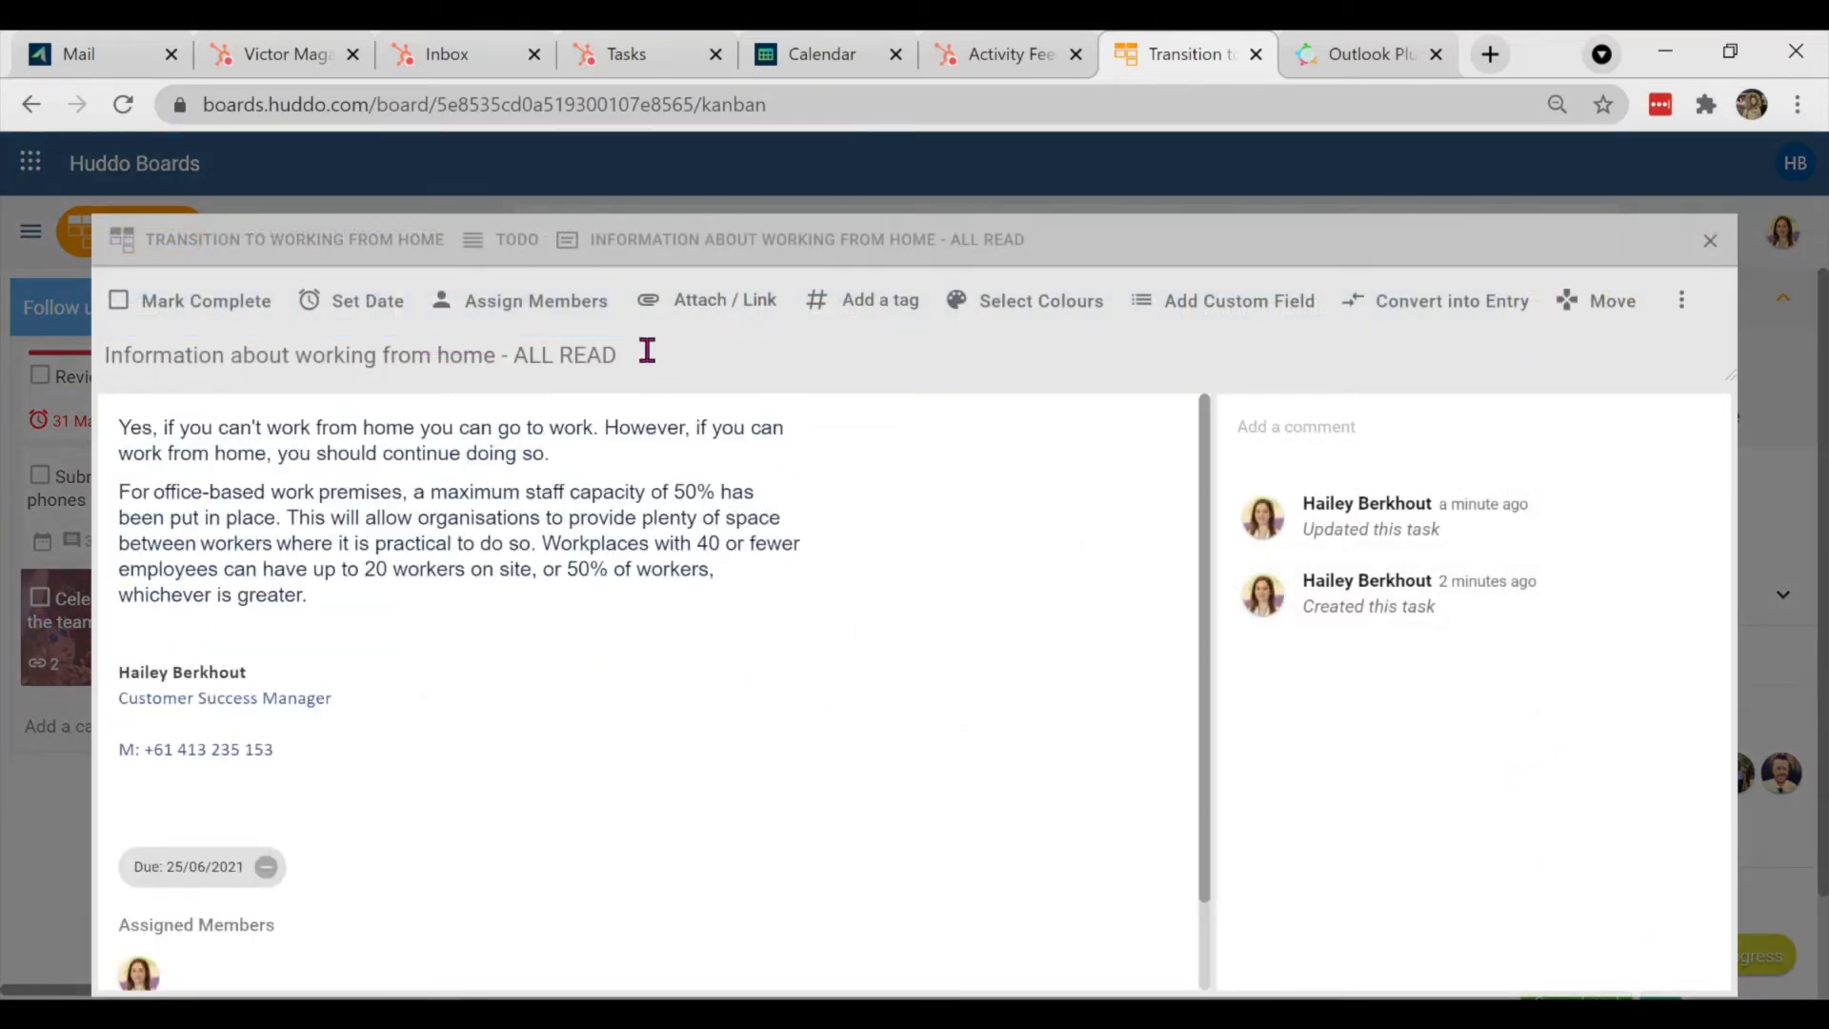
{"action": "left_click_drag", "start_coordinate": [625, 354], "coordinate": [512, 358]}
{"action": "scroll", "coordinate": [203, 730], "scroll_direction": "down", "scroll_amount": 1}
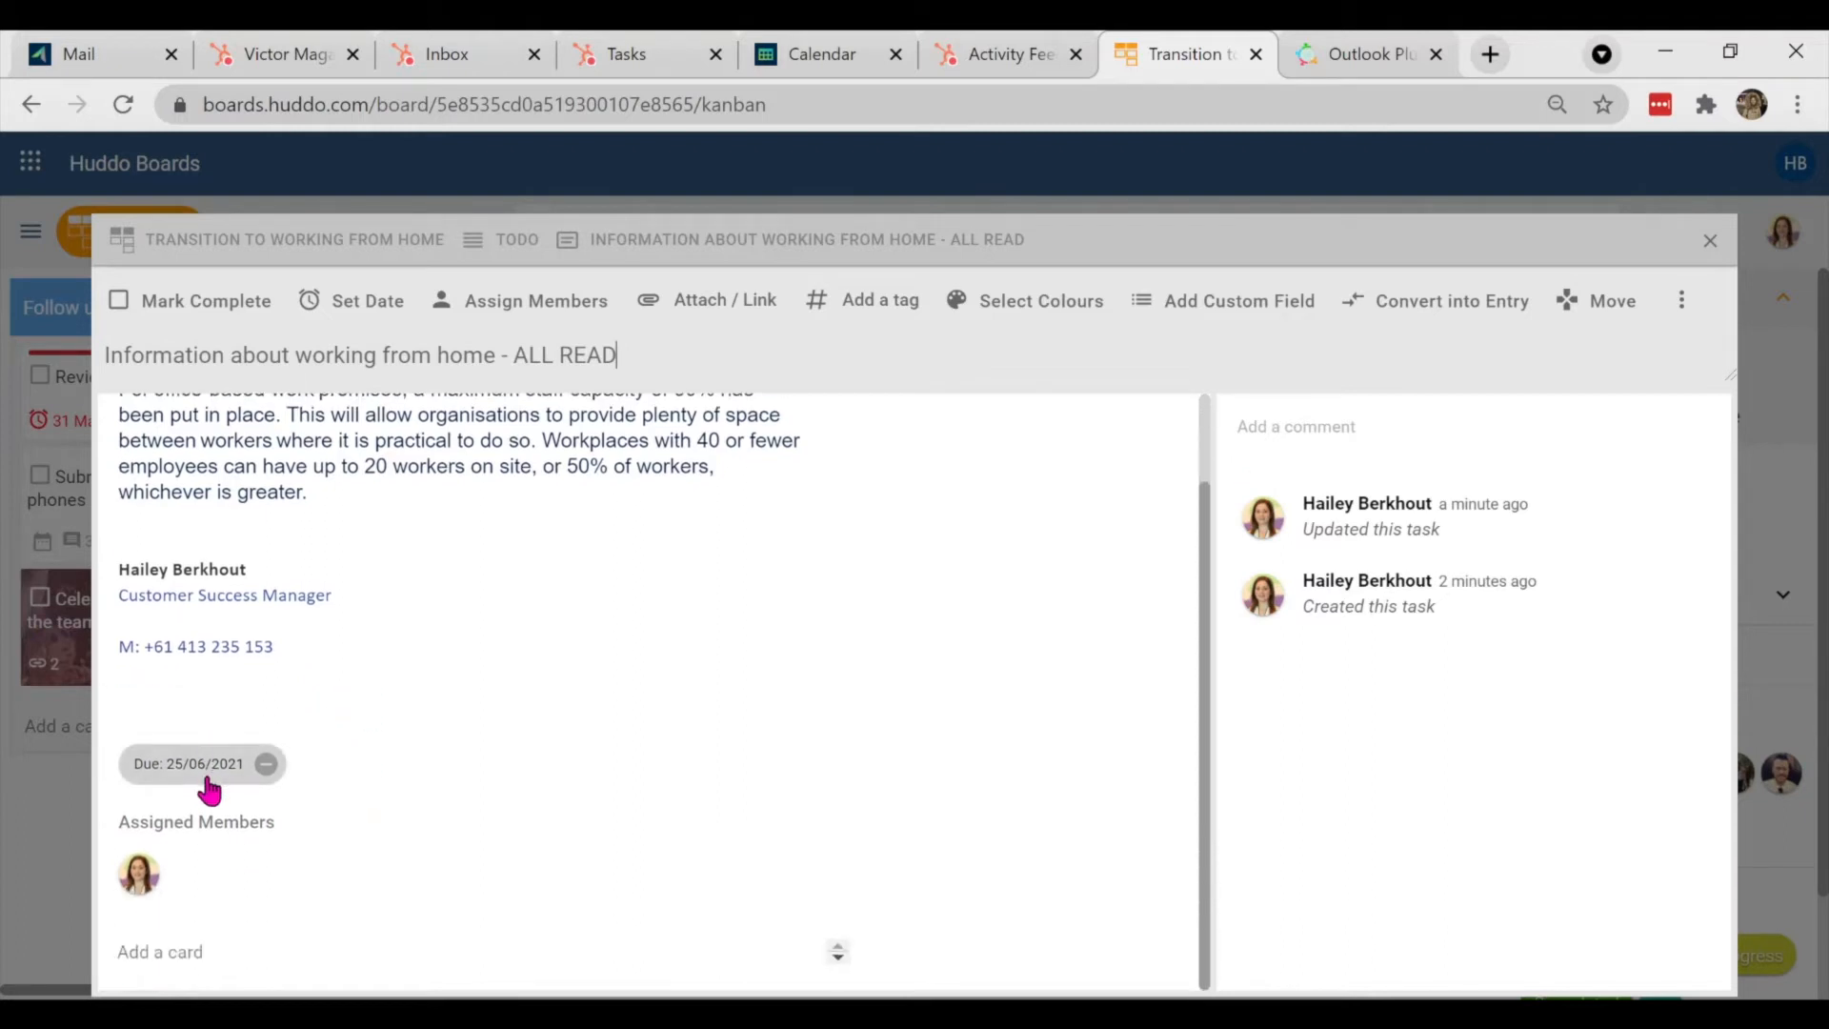
{"action": "scroll", "coordinate": [497, 861], "scroll_direction": "up", "scroll_amount": 1}
{"action": "scroll", "coordinate": [497, 860], "scroll_direction": "up", "scroll_amount": 1}
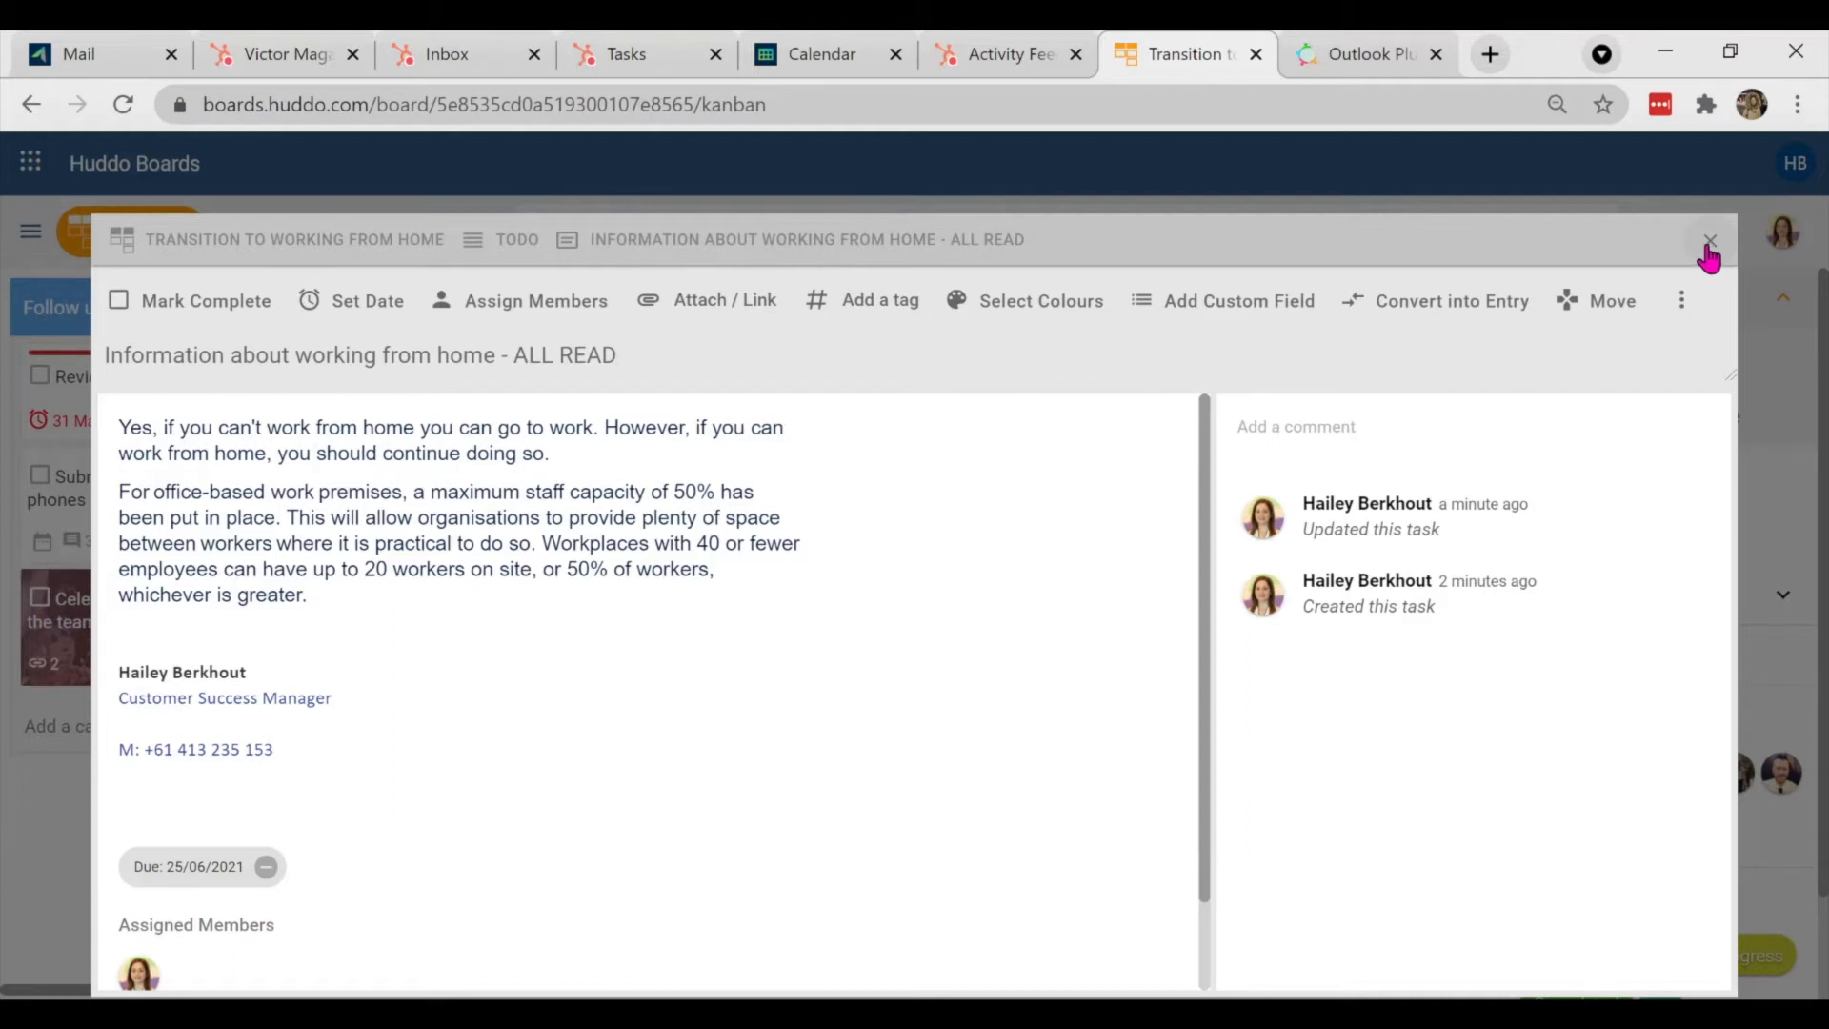
Post a card comment mentioning the second listed member with "This came through, it might be of interest to you :-)", and close the card.
{"action": "left_click", "coordinate": [1359, 430]}
{"action": "type", "text": "@"}
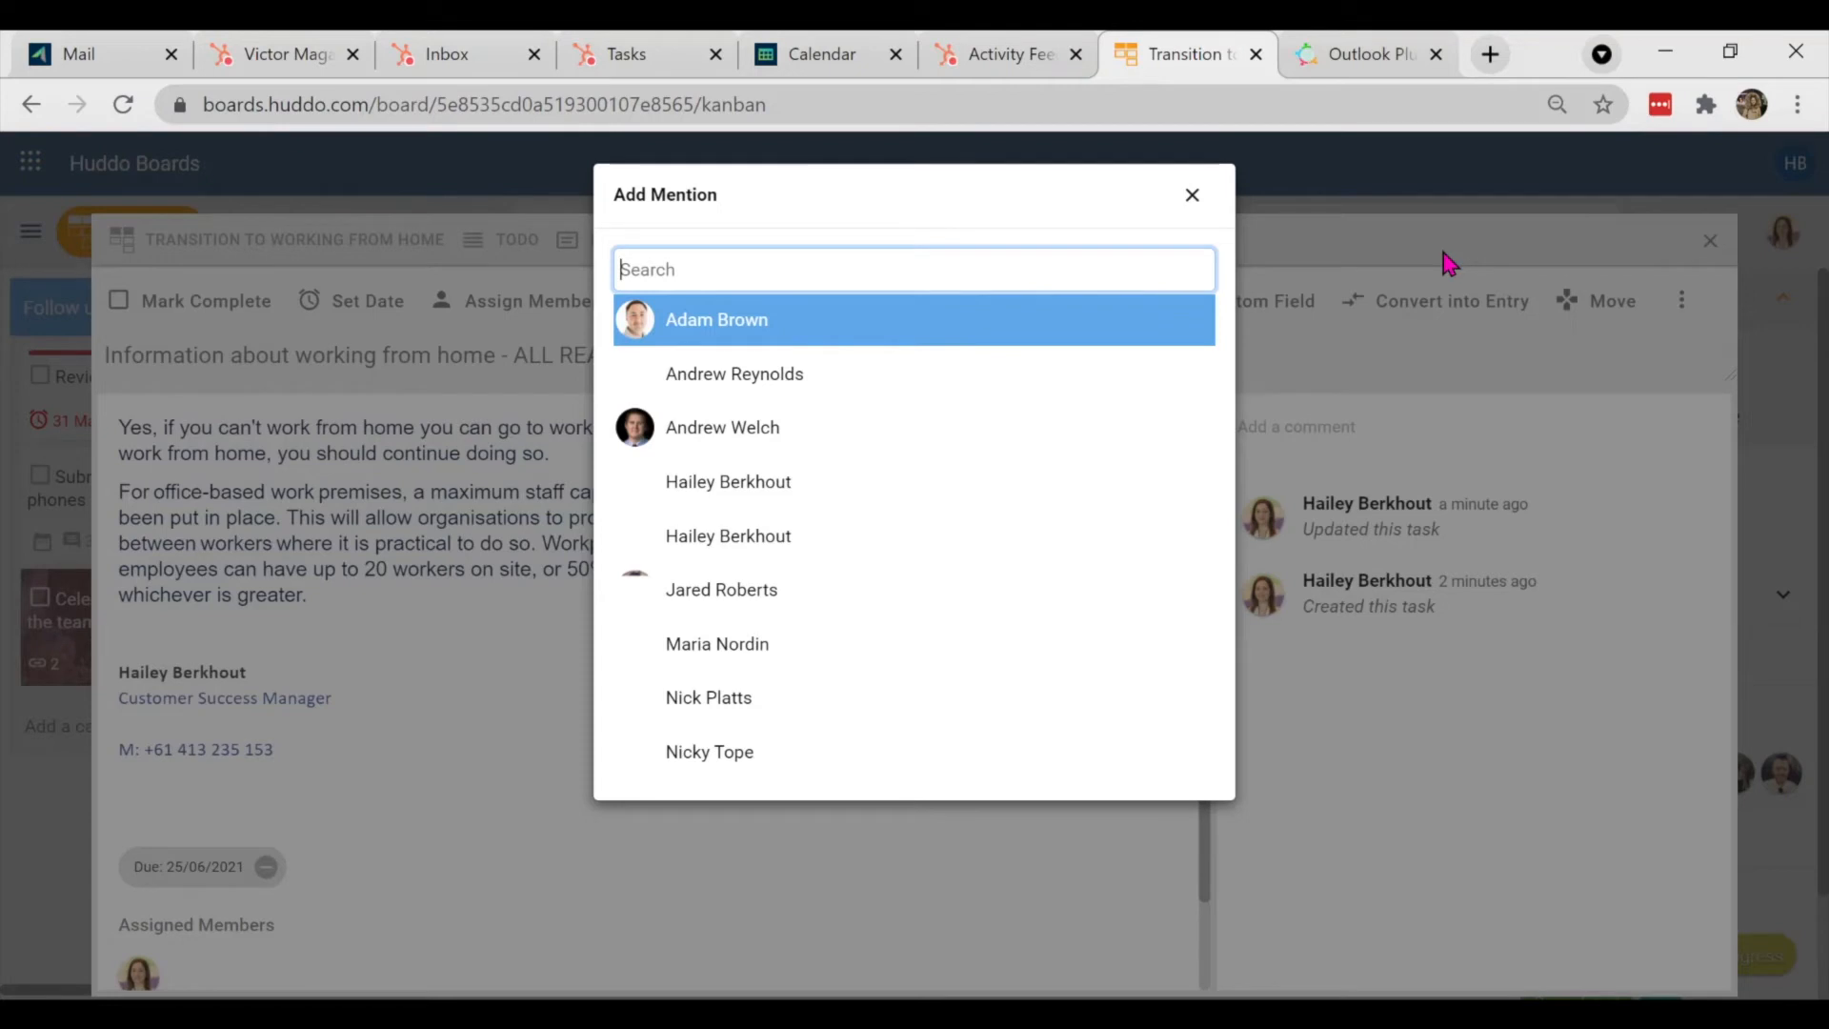
{"action": "key", "text": "Down"}
{"action": "key", "text": "Return"}
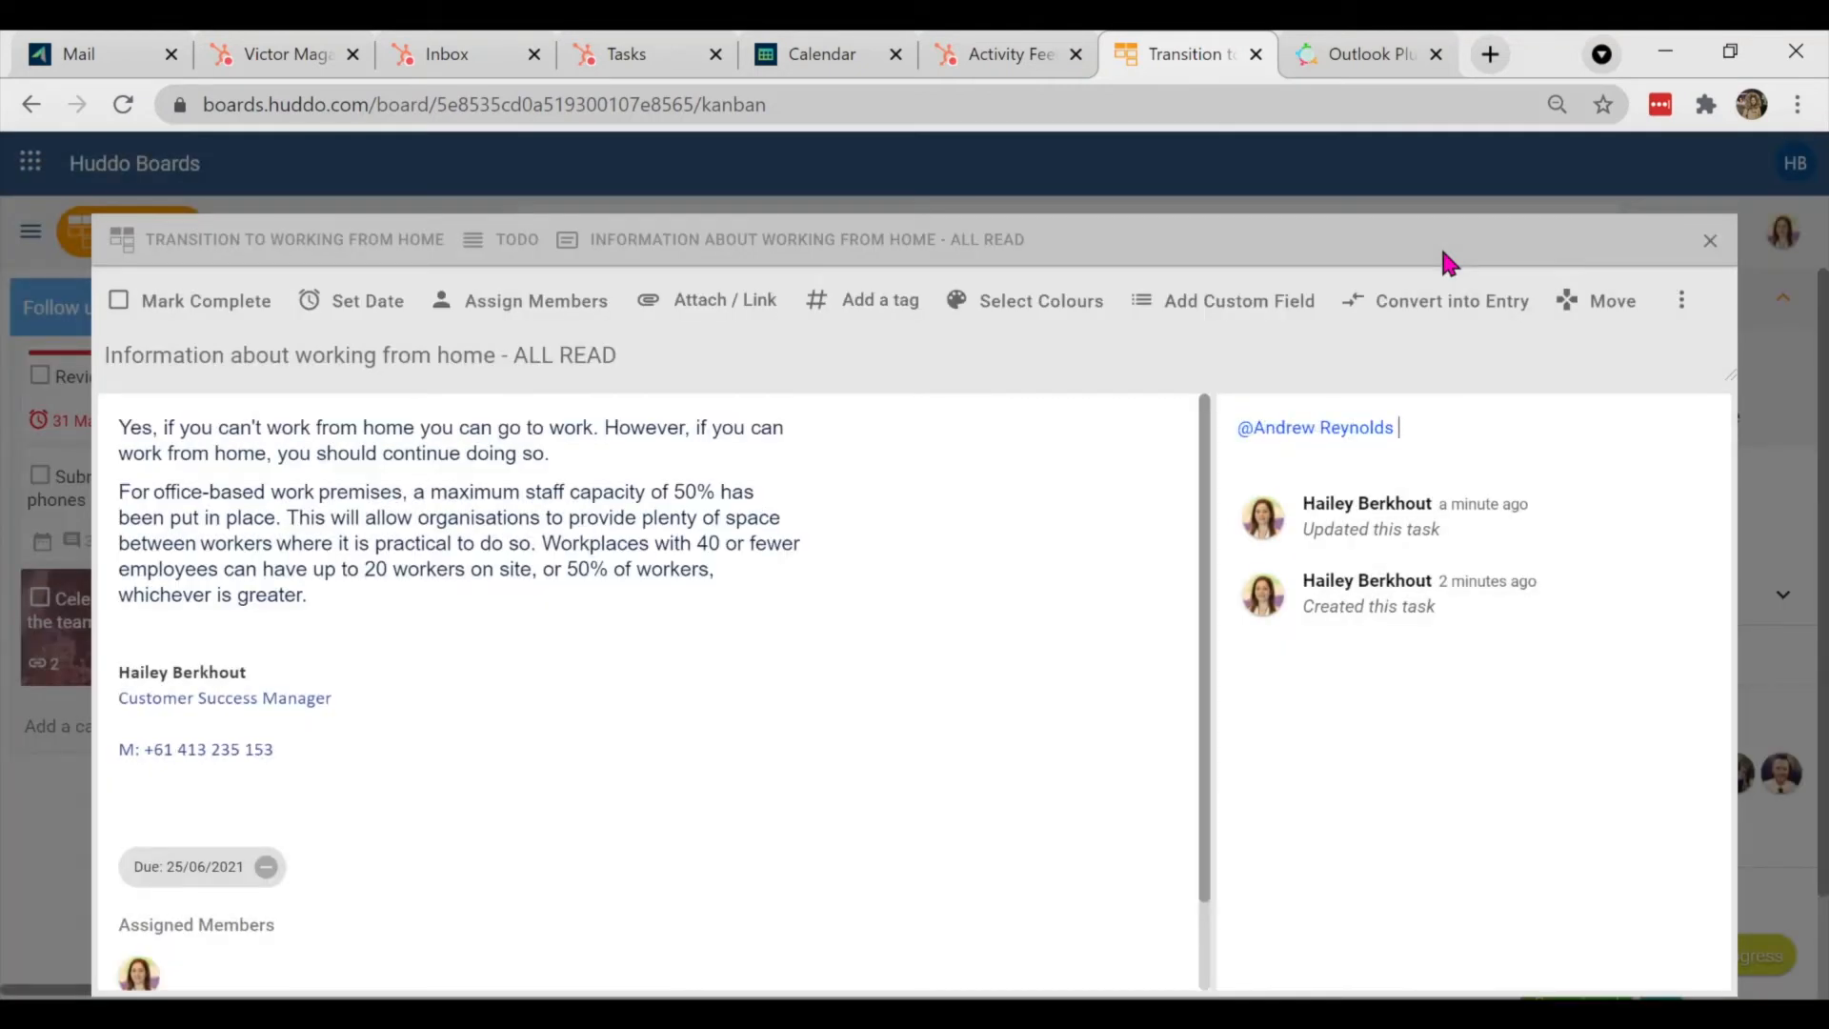
{"action": "type", "text": "This came through, it m"}
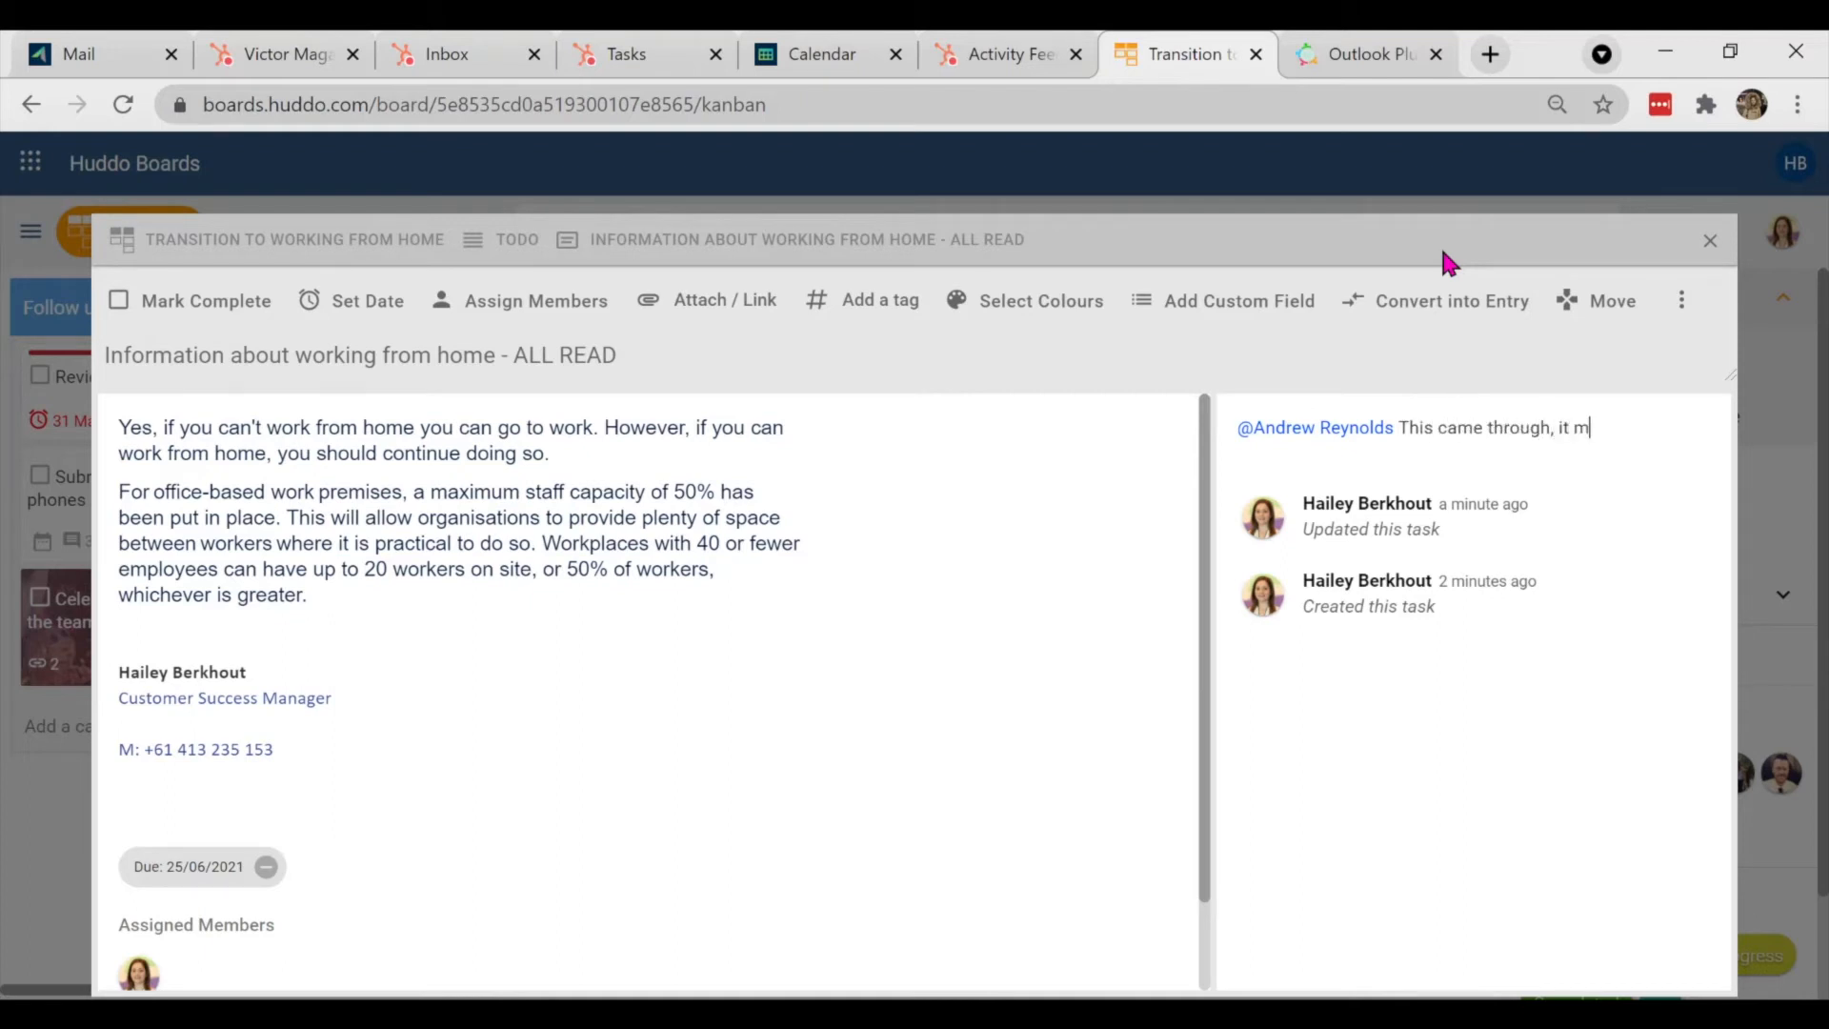
{"action": "type", "text": "ight be of interest "}
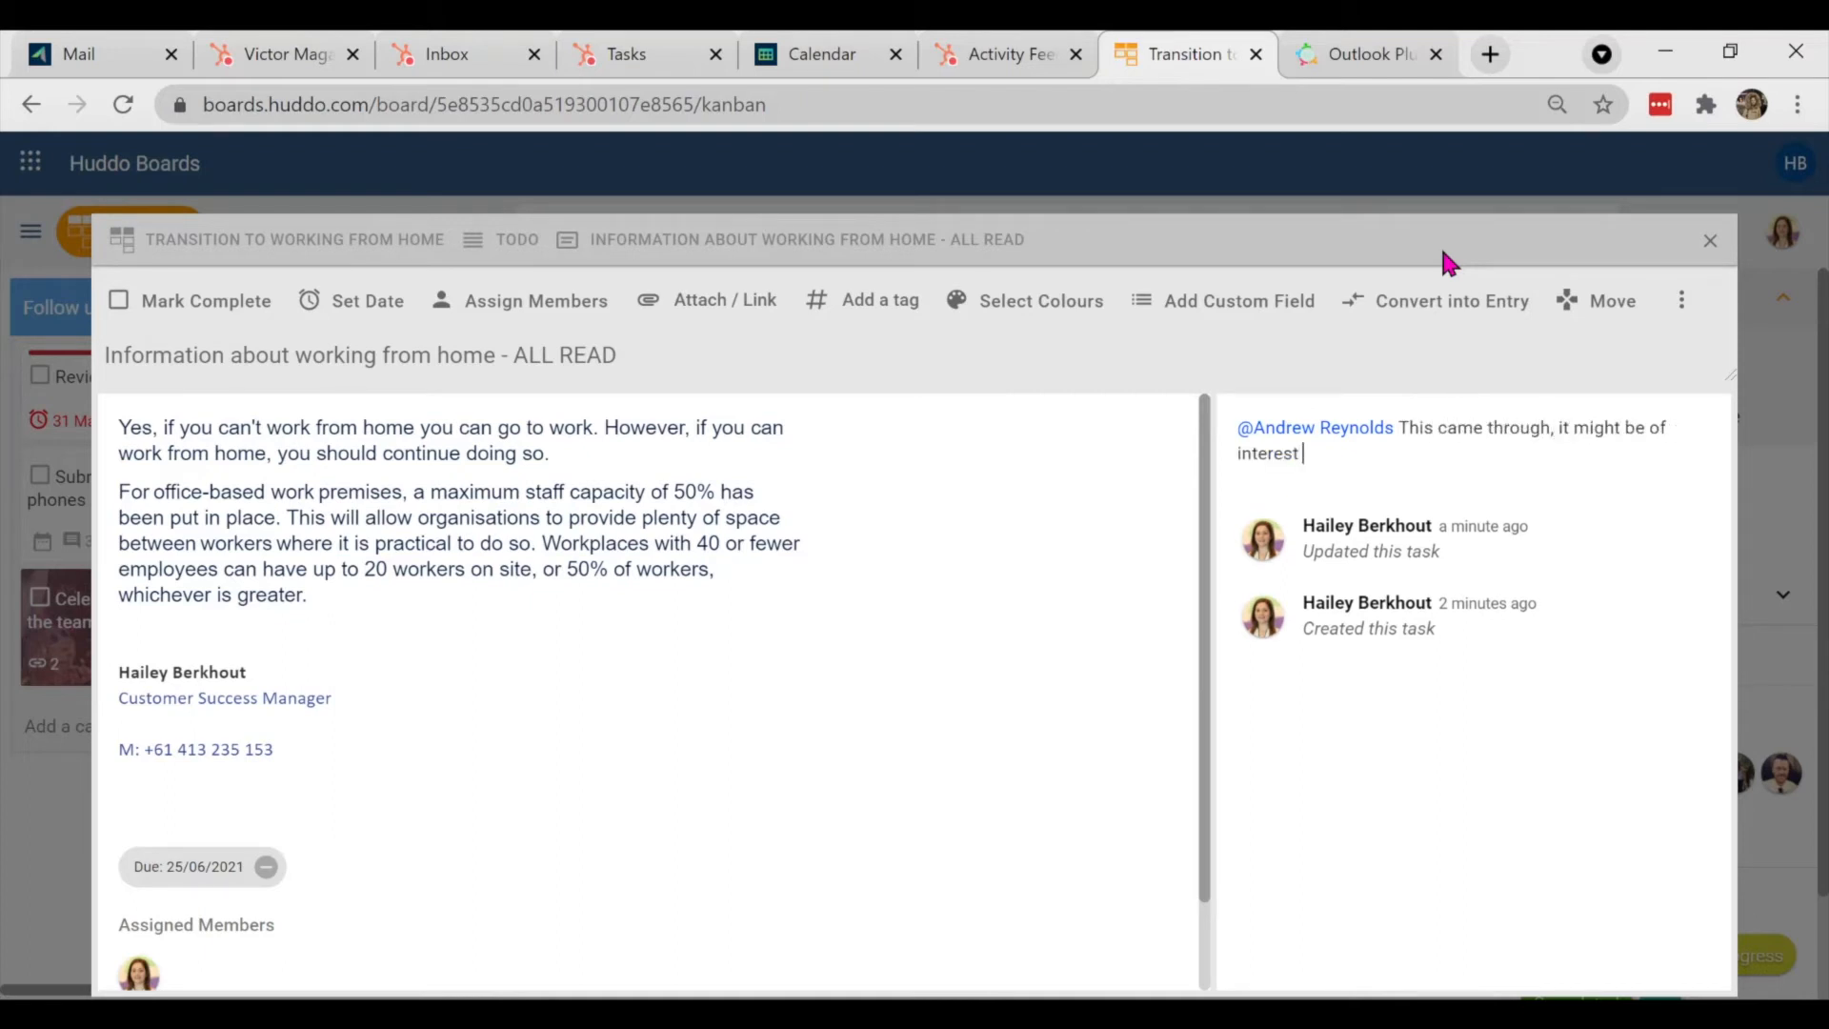
{"action": "type", "text": "to you :-)"}
{"action": "key", "text": "Return"}
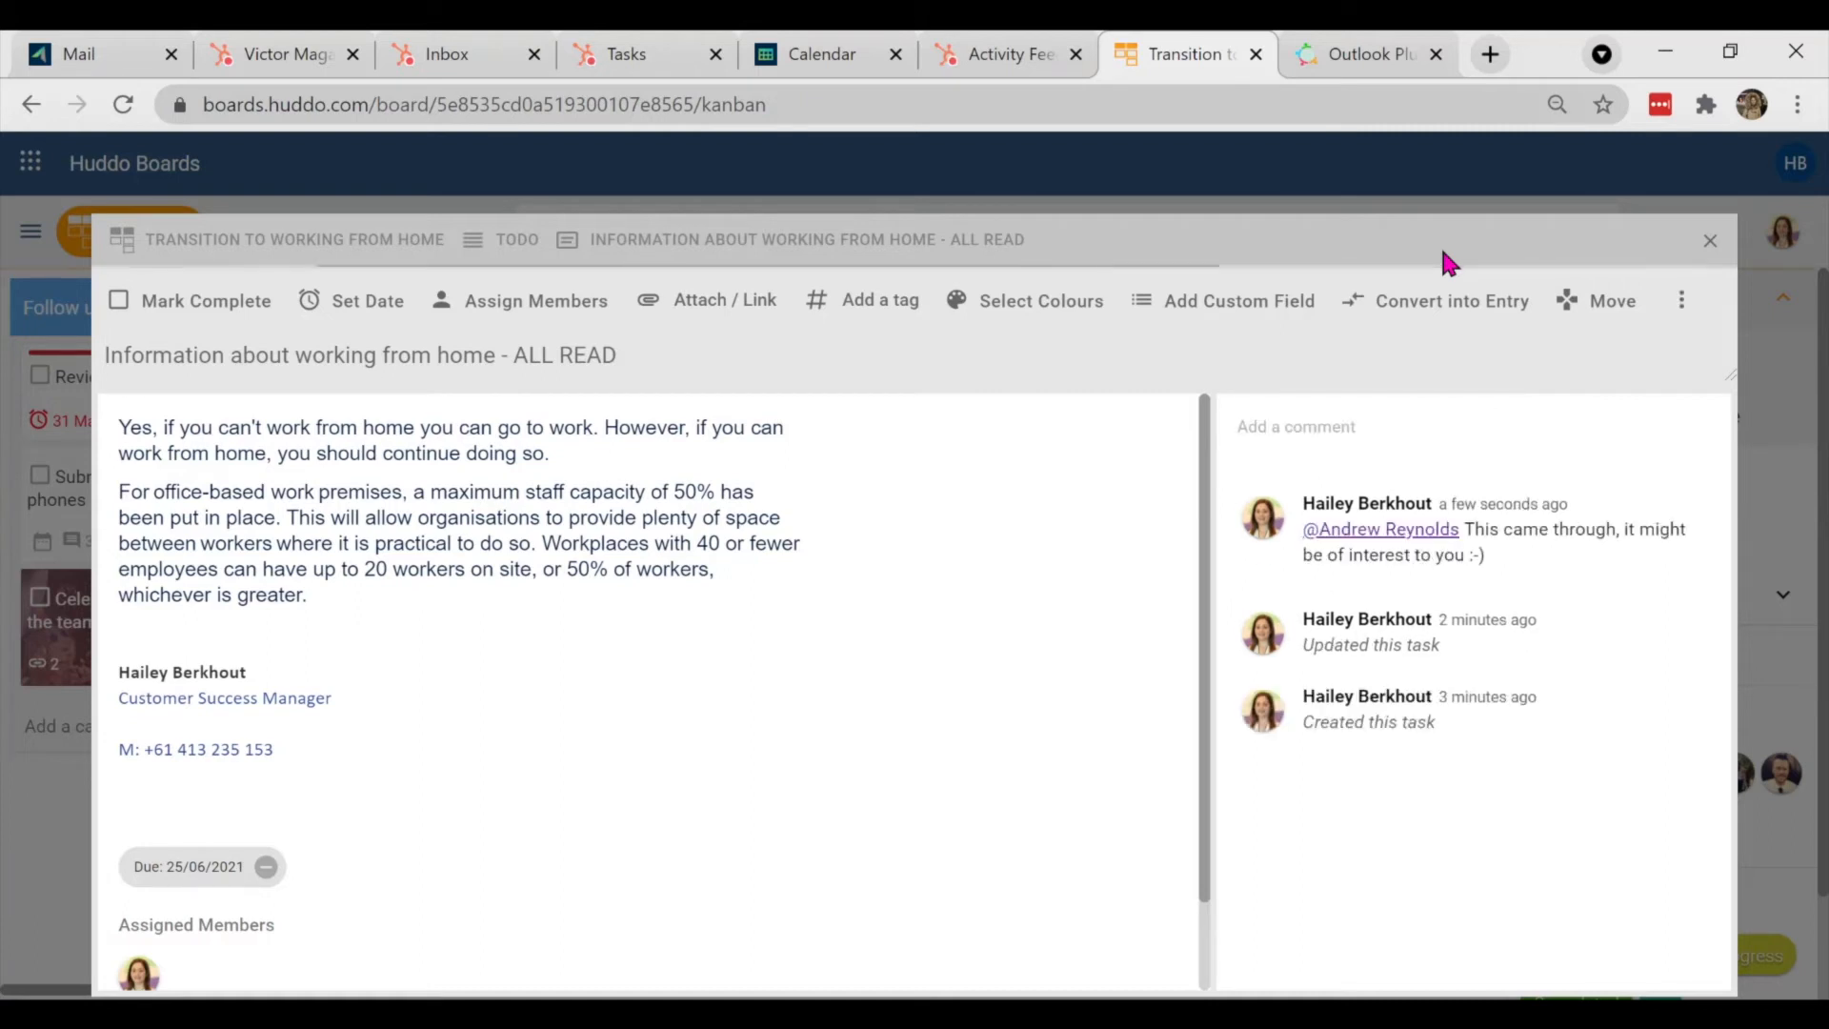
{"action": "mouse_move", "coordinate": [1467, 595]}
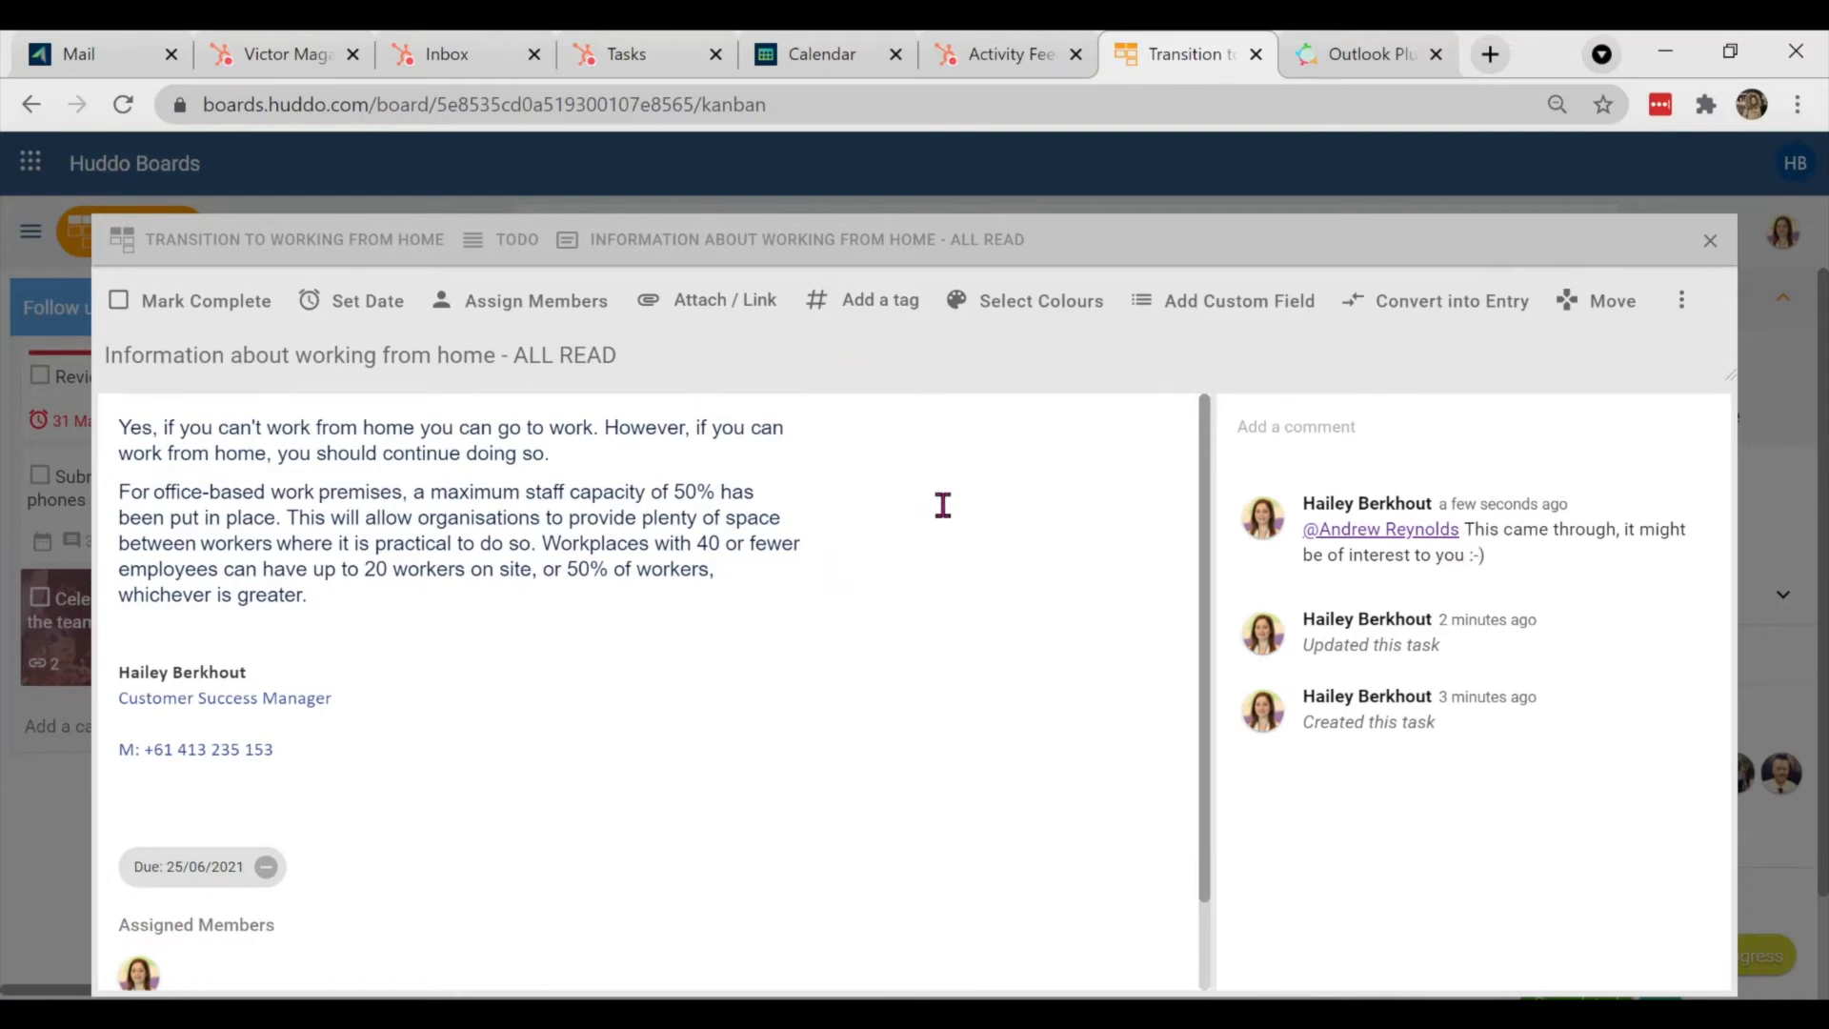
{"action": "left_click", "coordinate": [1710, 246]}
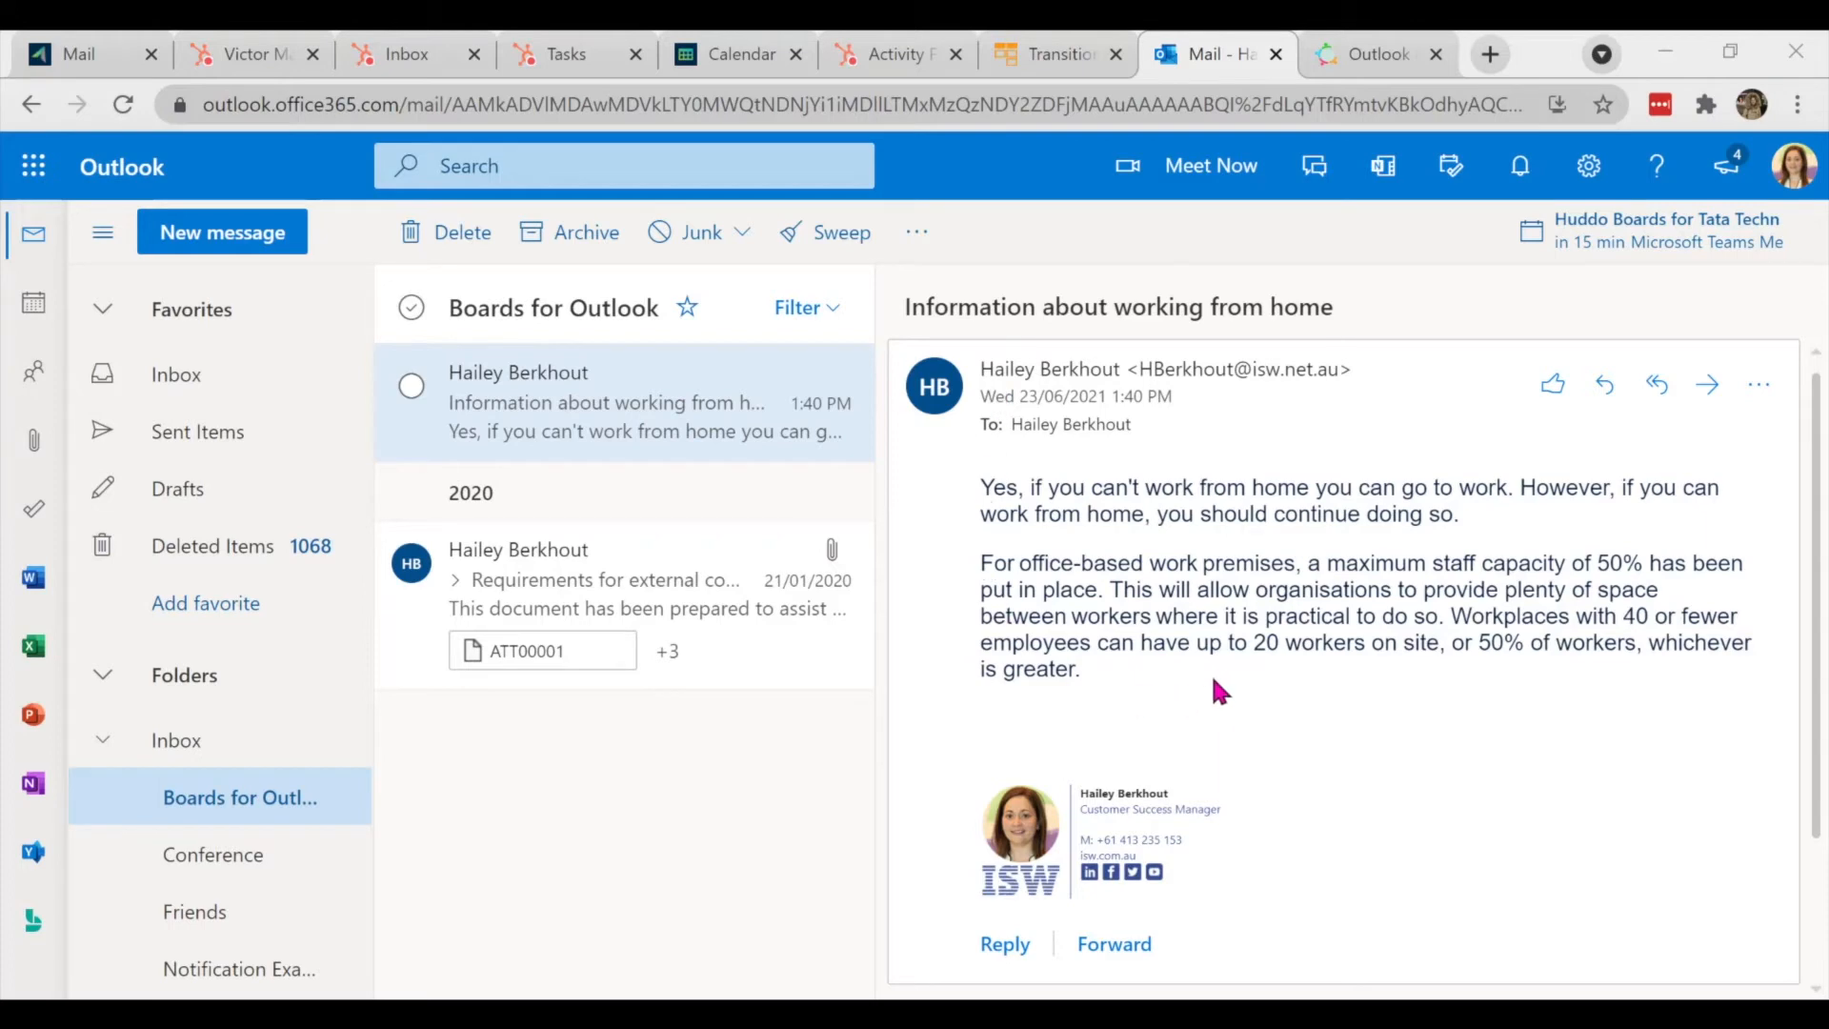
View the Huddo Boards card form for the "Information about working from home" email in Outlook on the web, and cancel it.
{"action": "left_click", "coordinate": [1763, 389]}
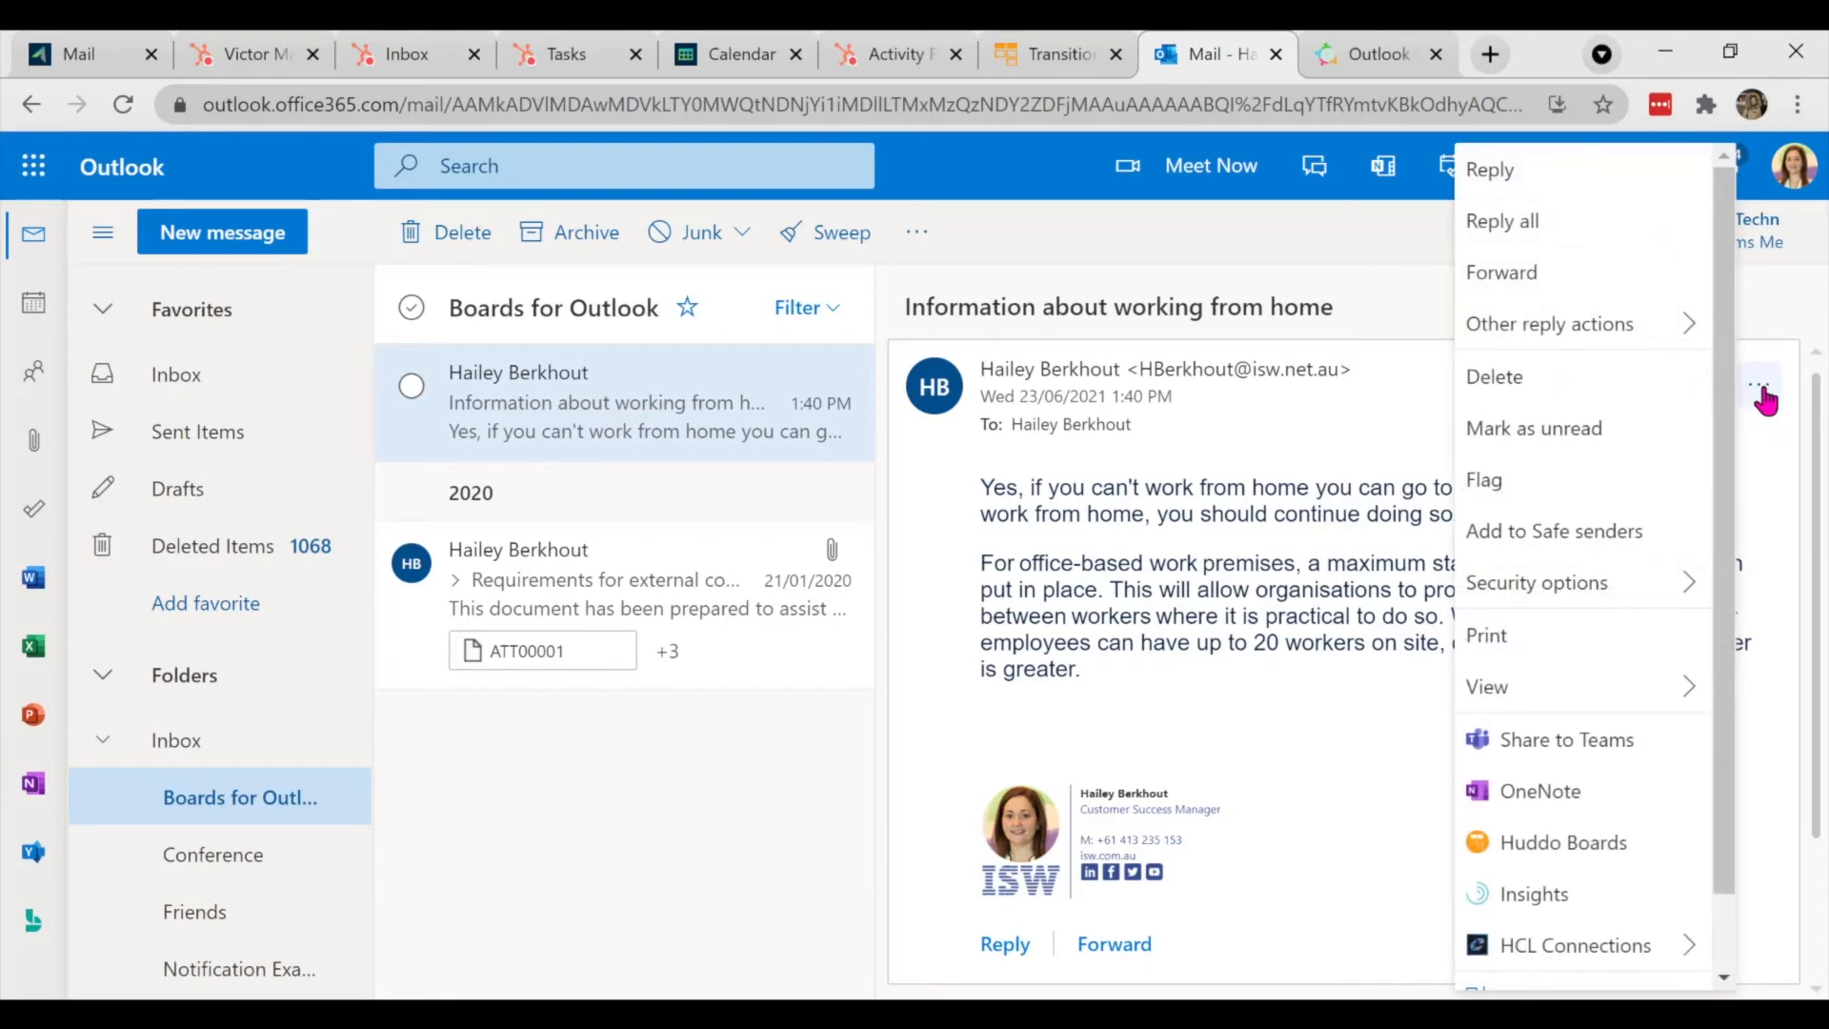
{"action": "left_click", "coordinate": [1613, 851]}
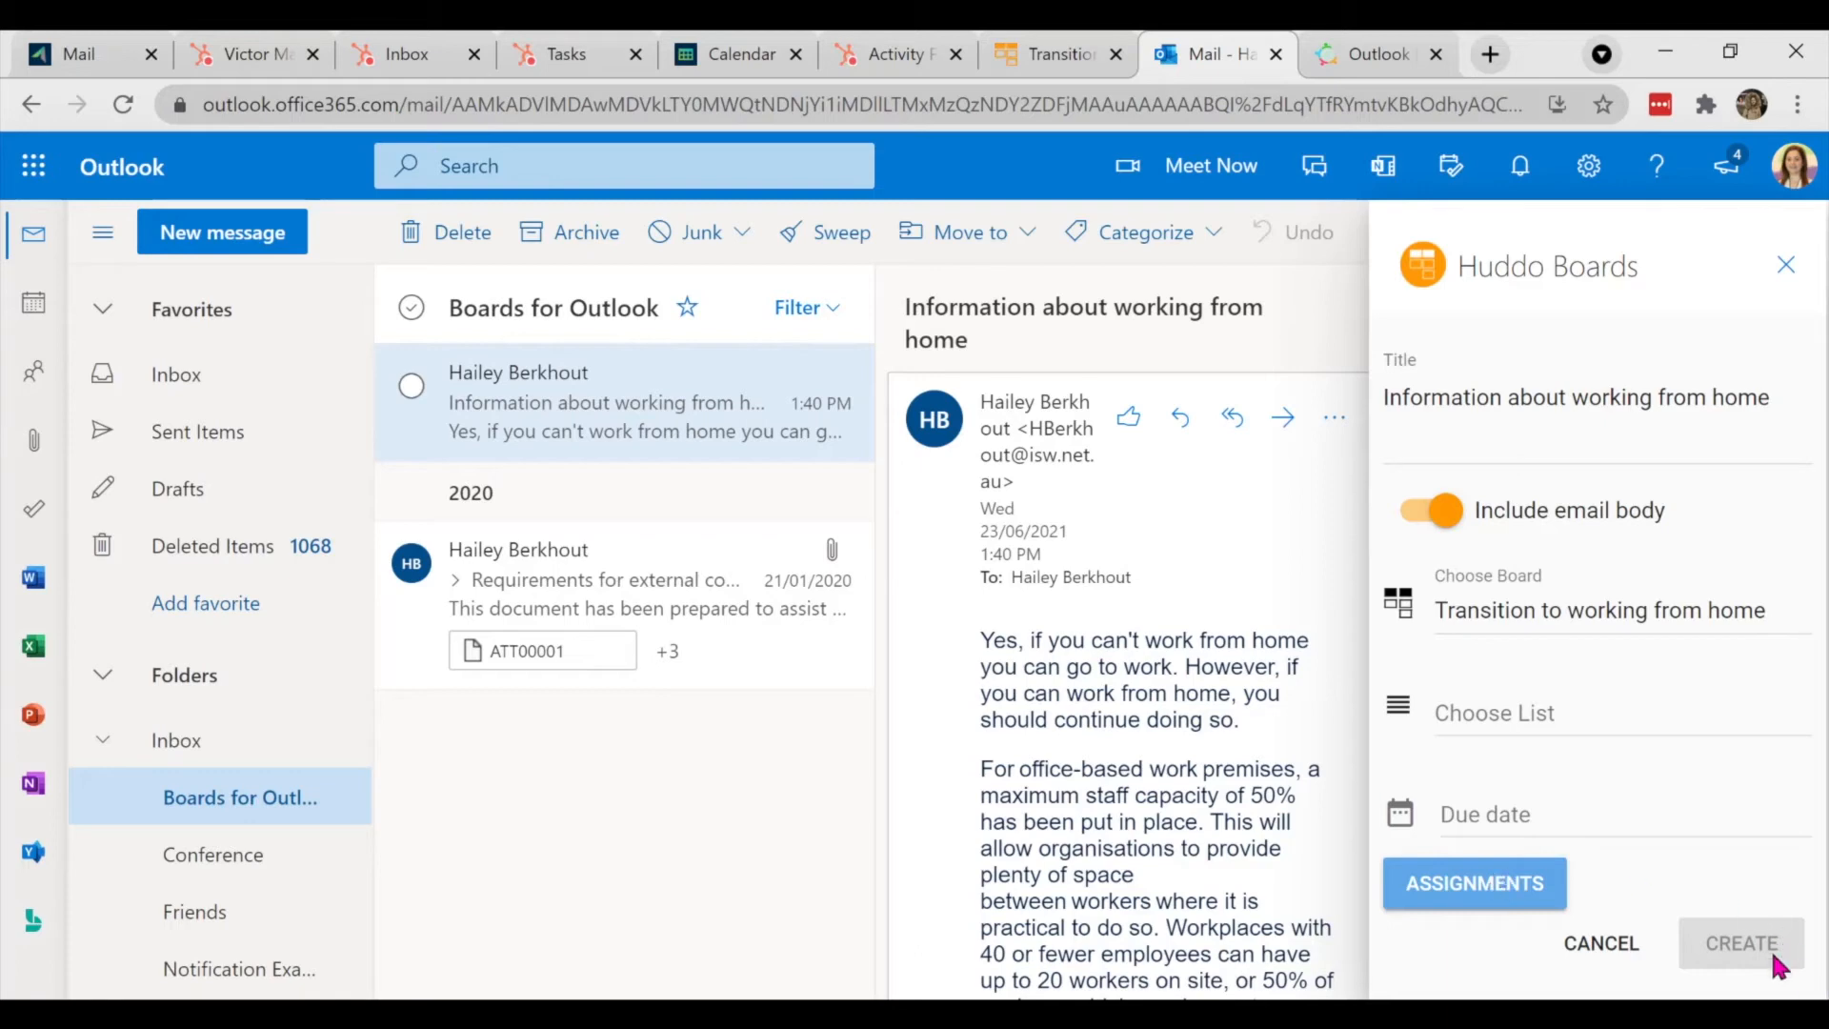
{"action": "left_click", "coordinate": [1625, 964]}
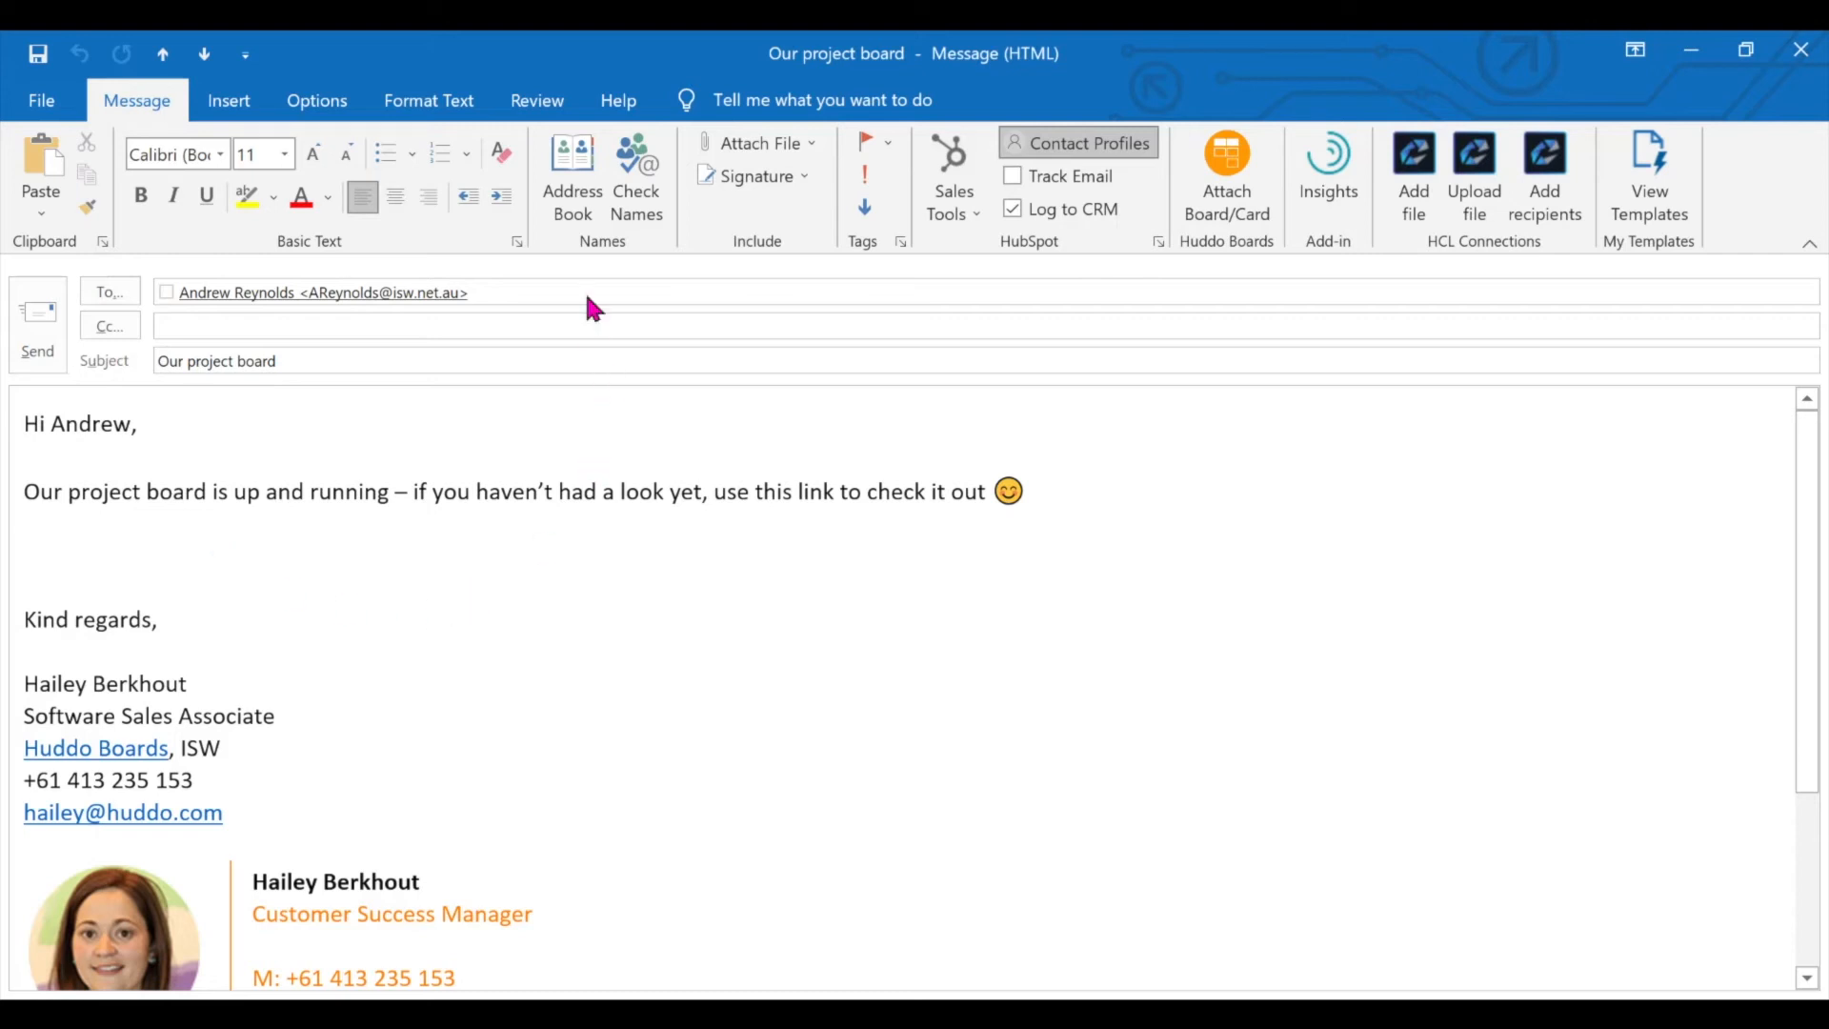
Place the "Transition to working from home" board from Huddo Boards below the message text of the "Our project board" draft in desktop Outlook.
{"action": "left_click", "coordinate": [512, 297]}
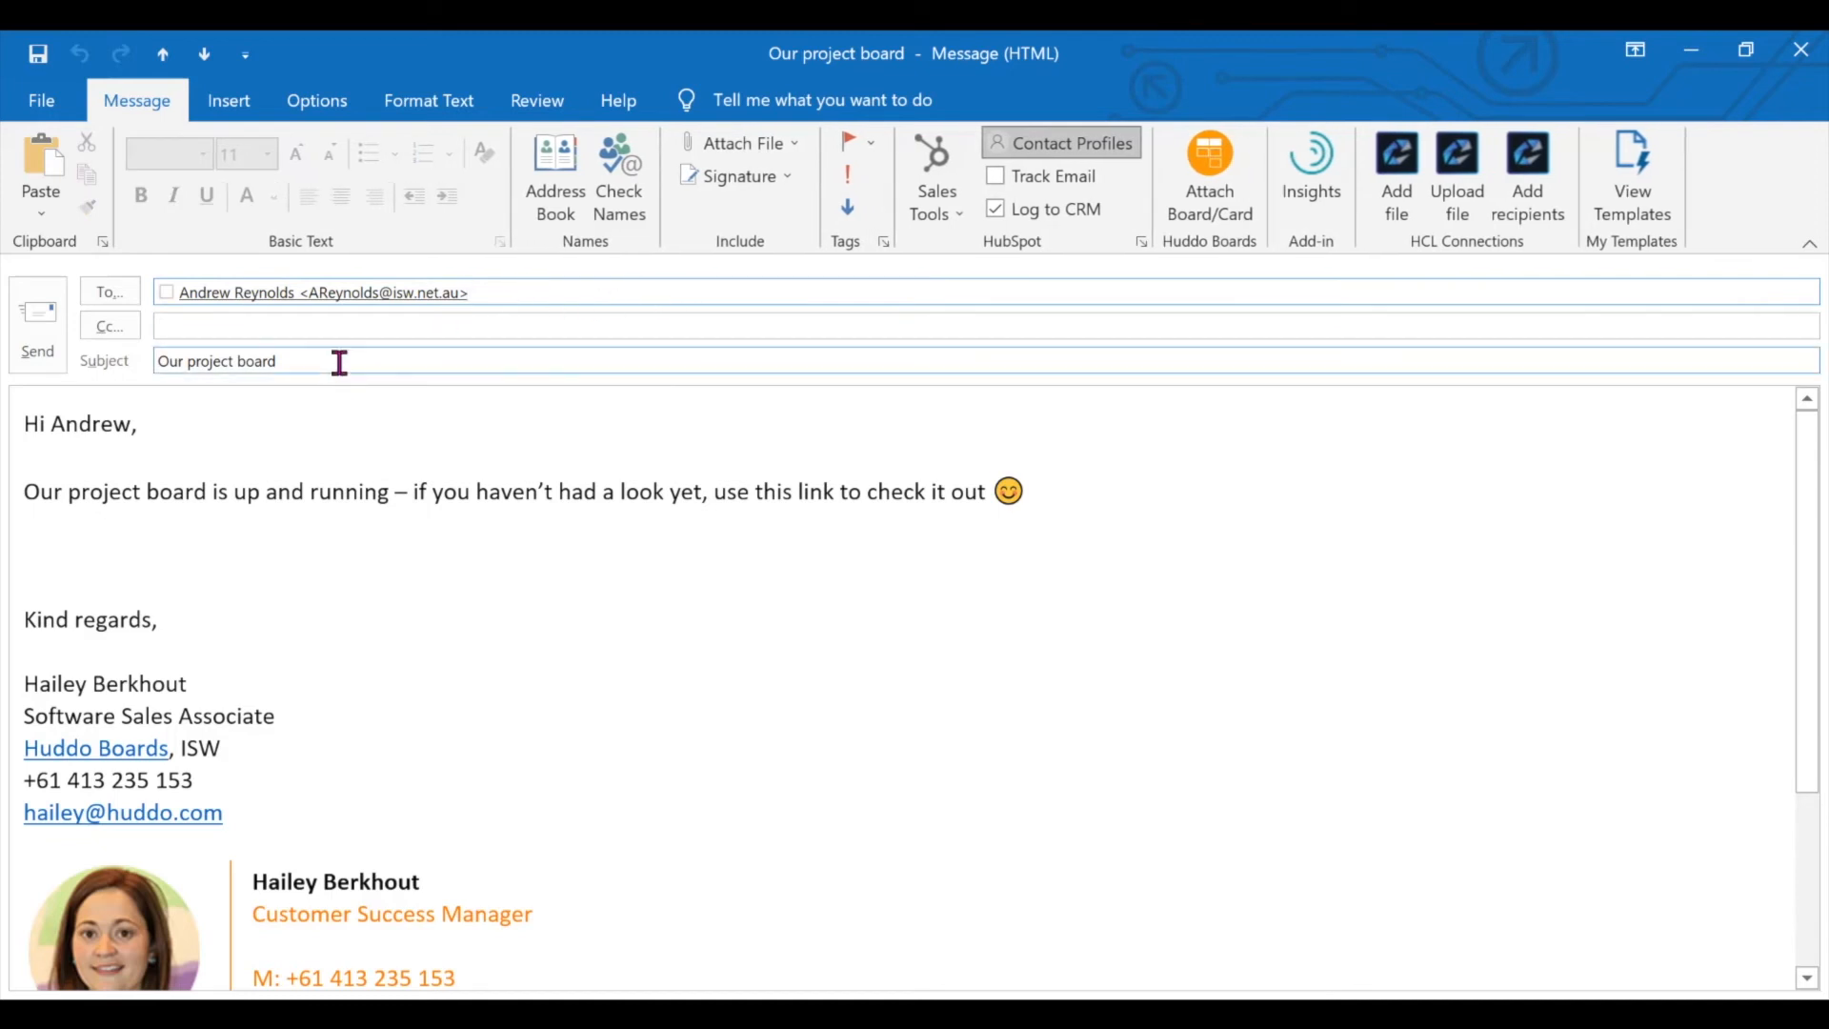
{"action": "left_click", "coordinate": [105, 545]}
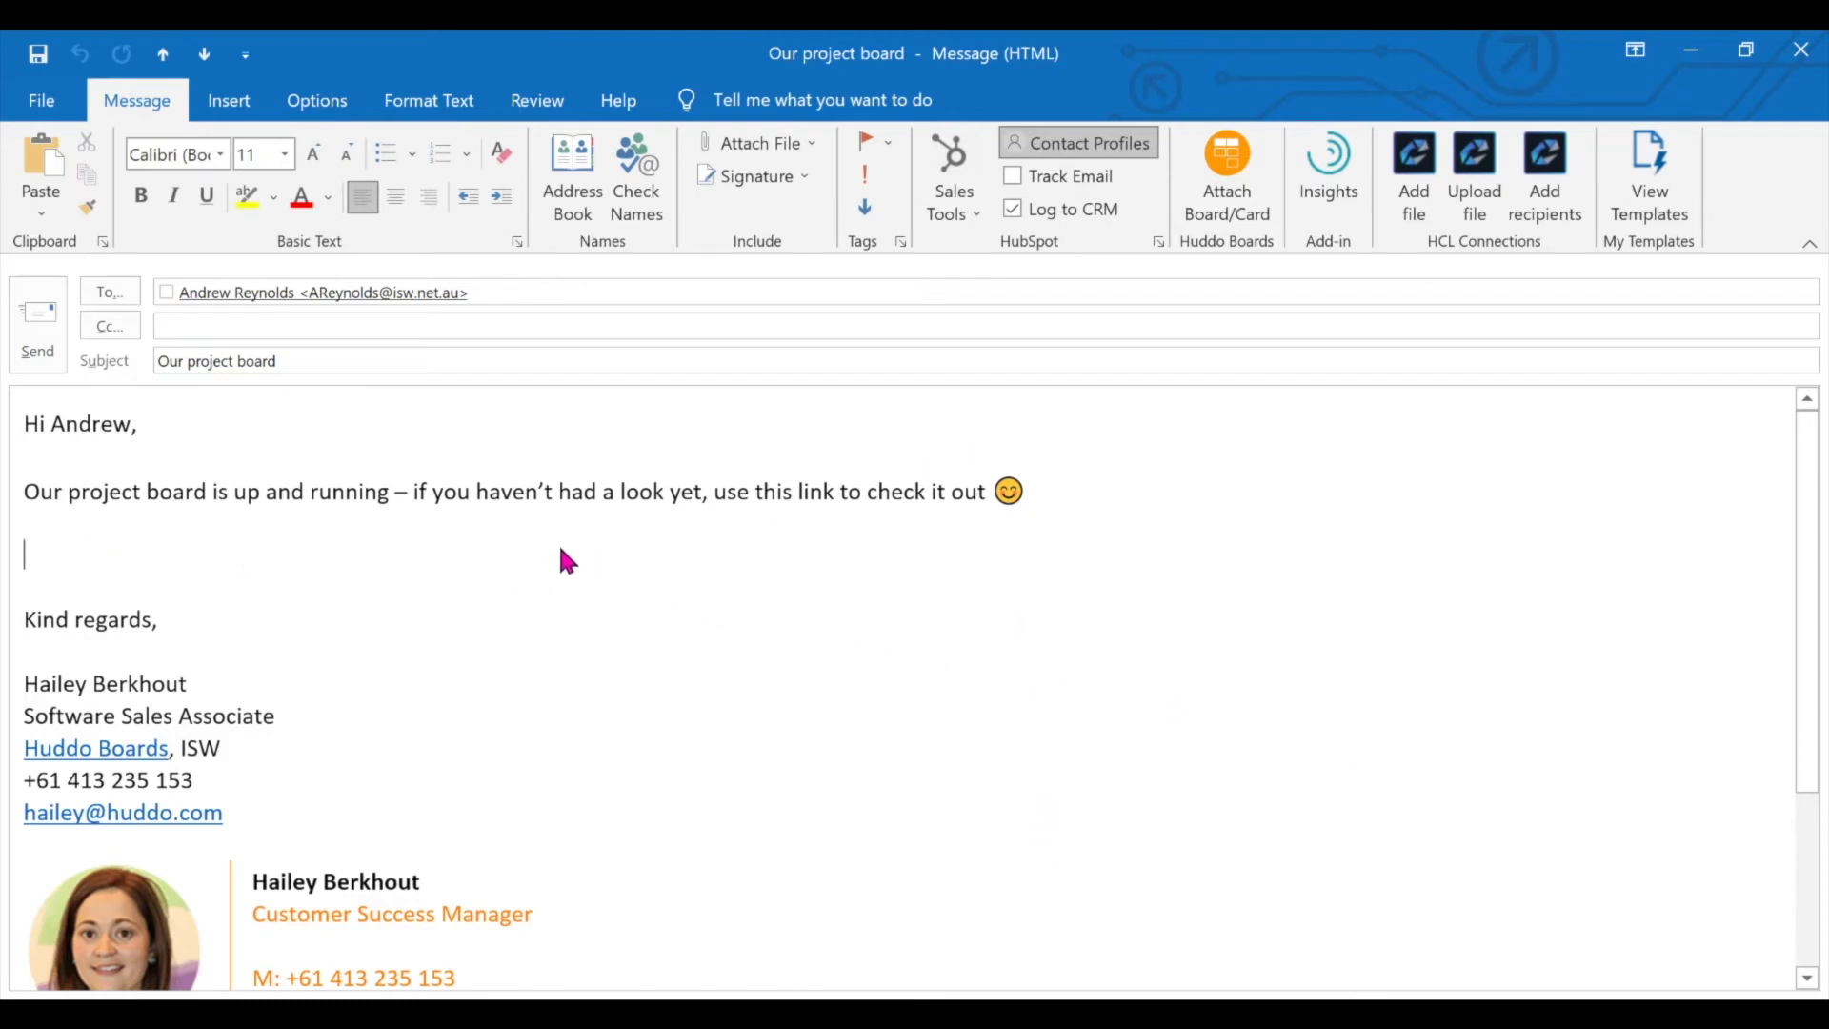
{"action": "left_click", "coordinate": [1230, 171]}
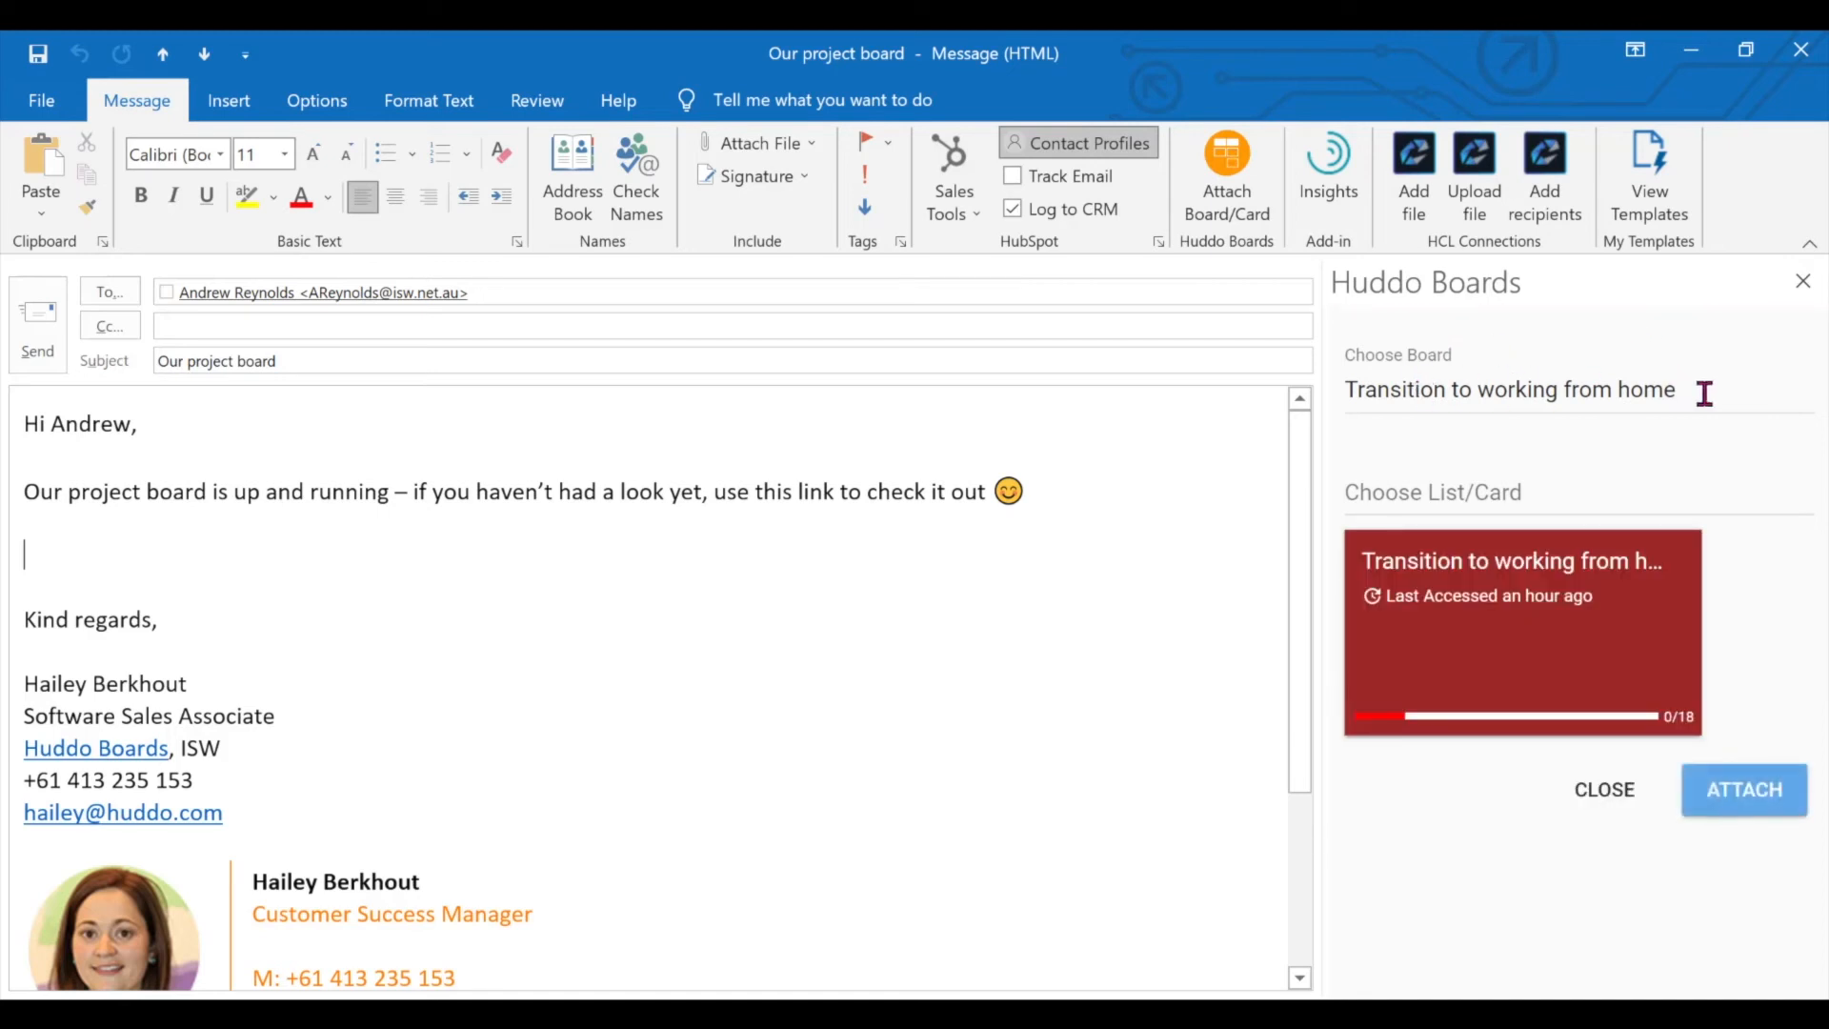
{"action": "left_click", "coordinate": [1499, 492]}
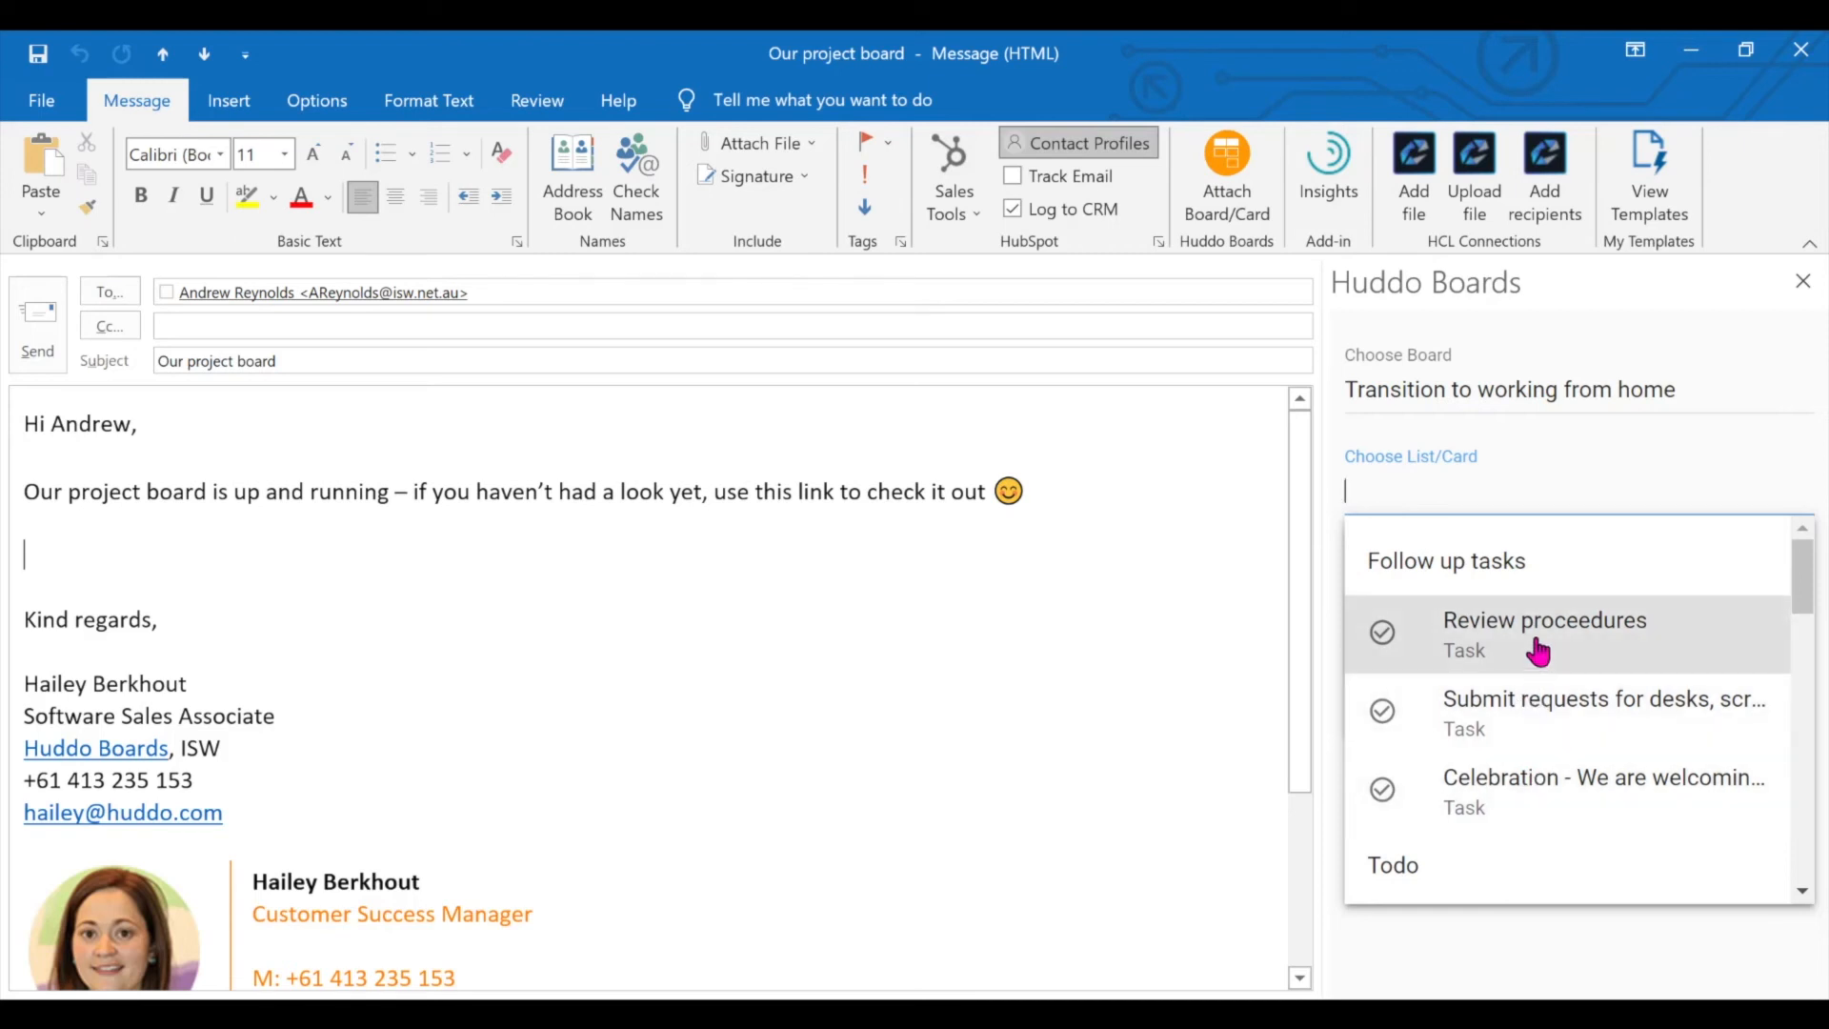
{"action": "left_click", "coordinate": [1588, 925]}
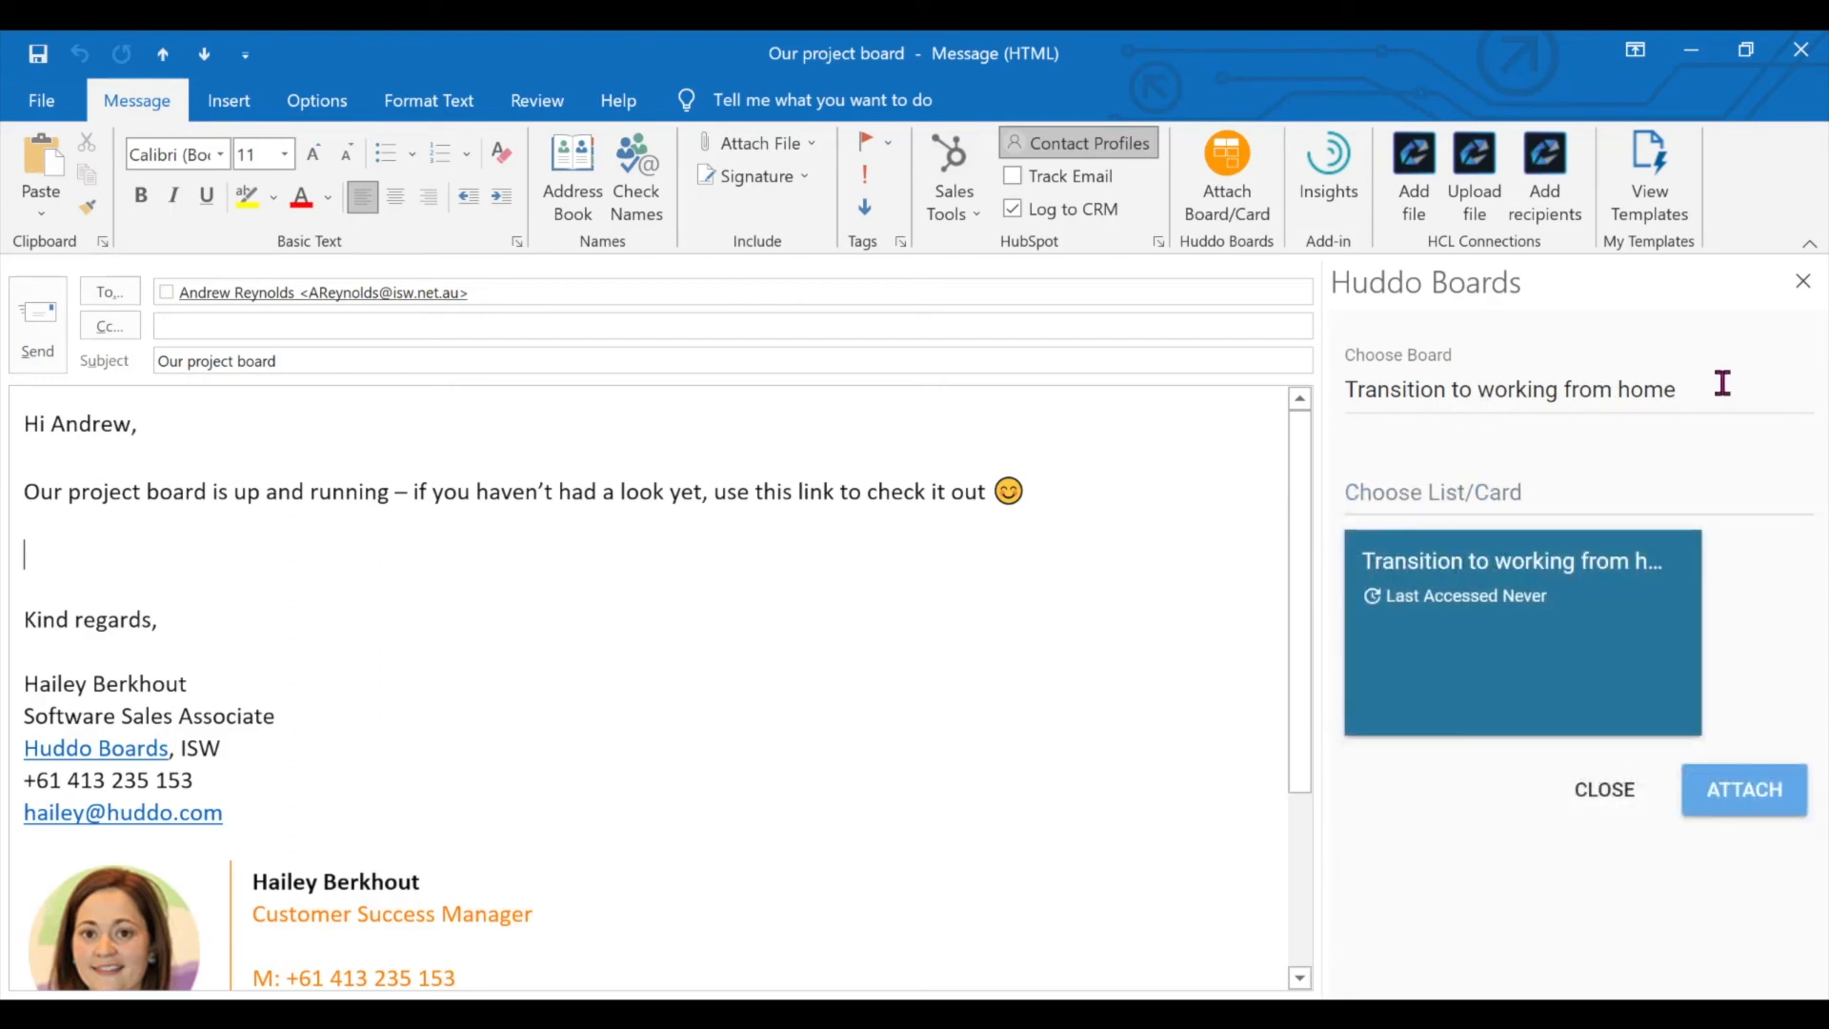
{"action": "left_click_drag", "start_coordinate": [1445, 640], "coordinate": [537, 609]}
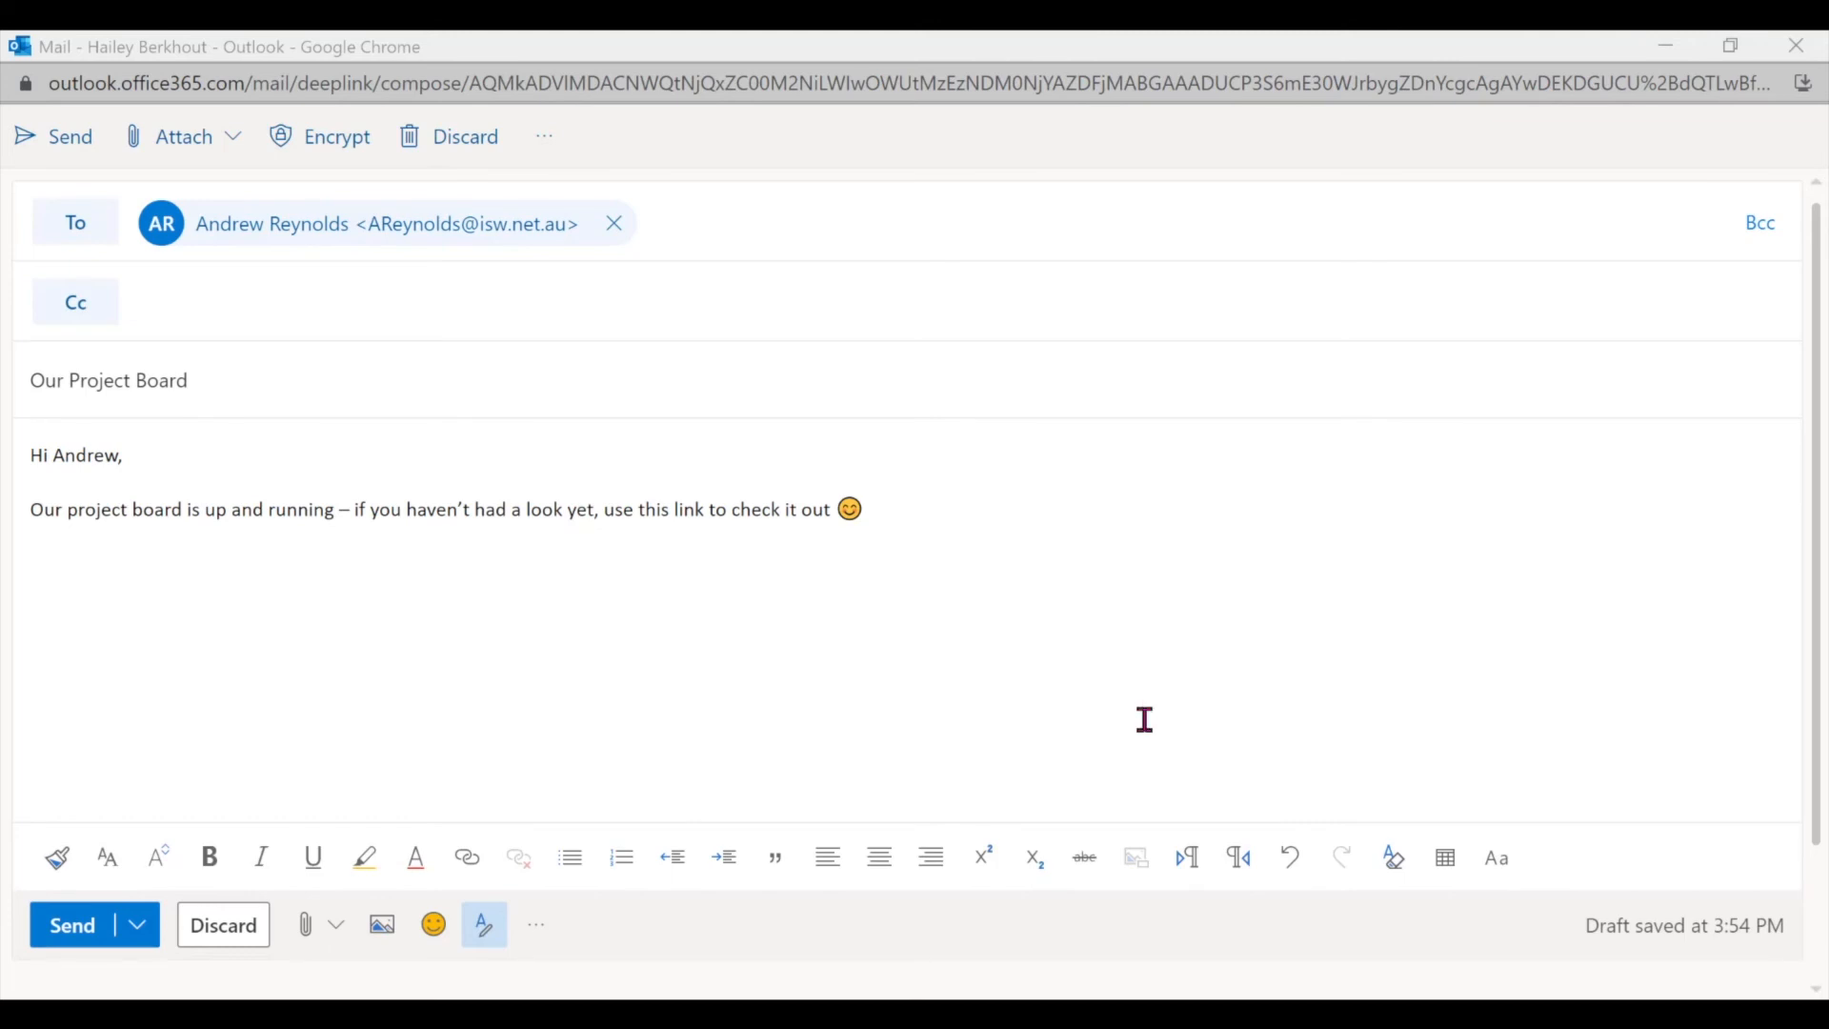
Attach the "Transition to working from home" board through the Huddo Boards add-in to the "Our Project Board" draft in Outlook on the web.
{"action": "left_click", "coordinate": [539, 946]}
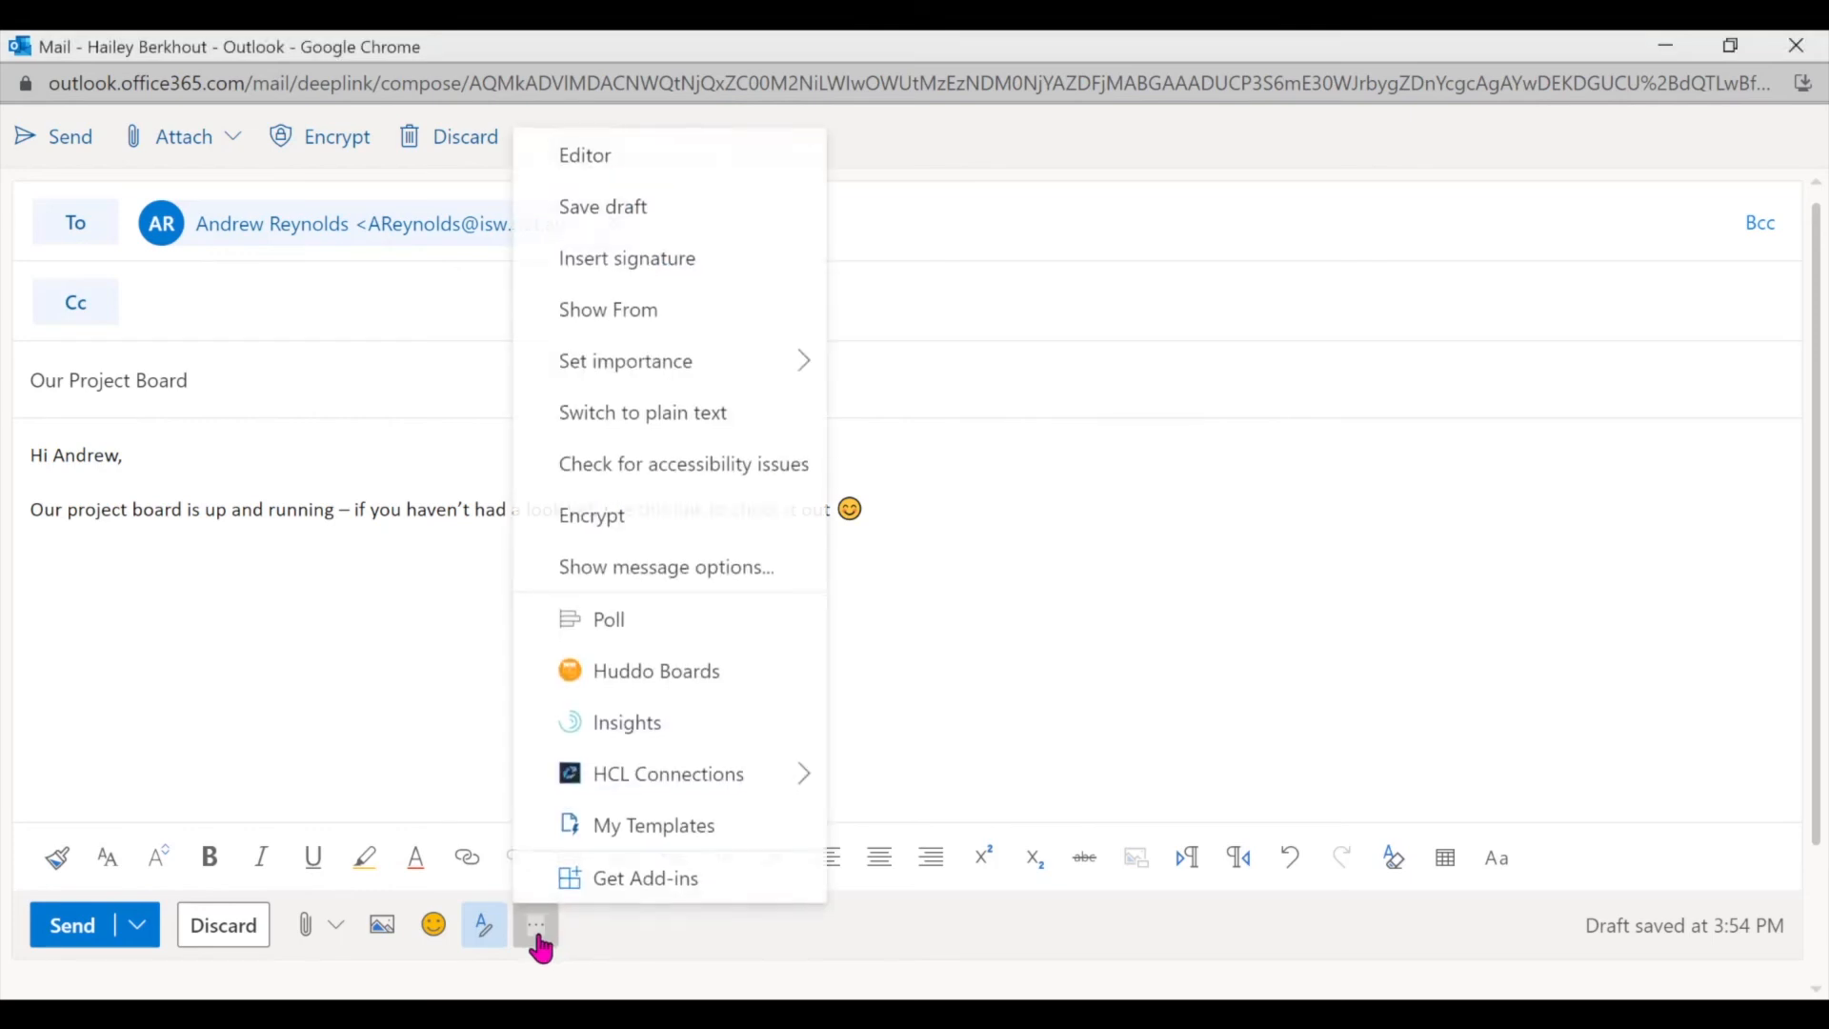
{"action": "left_click", "coordinate": [705, 678]}
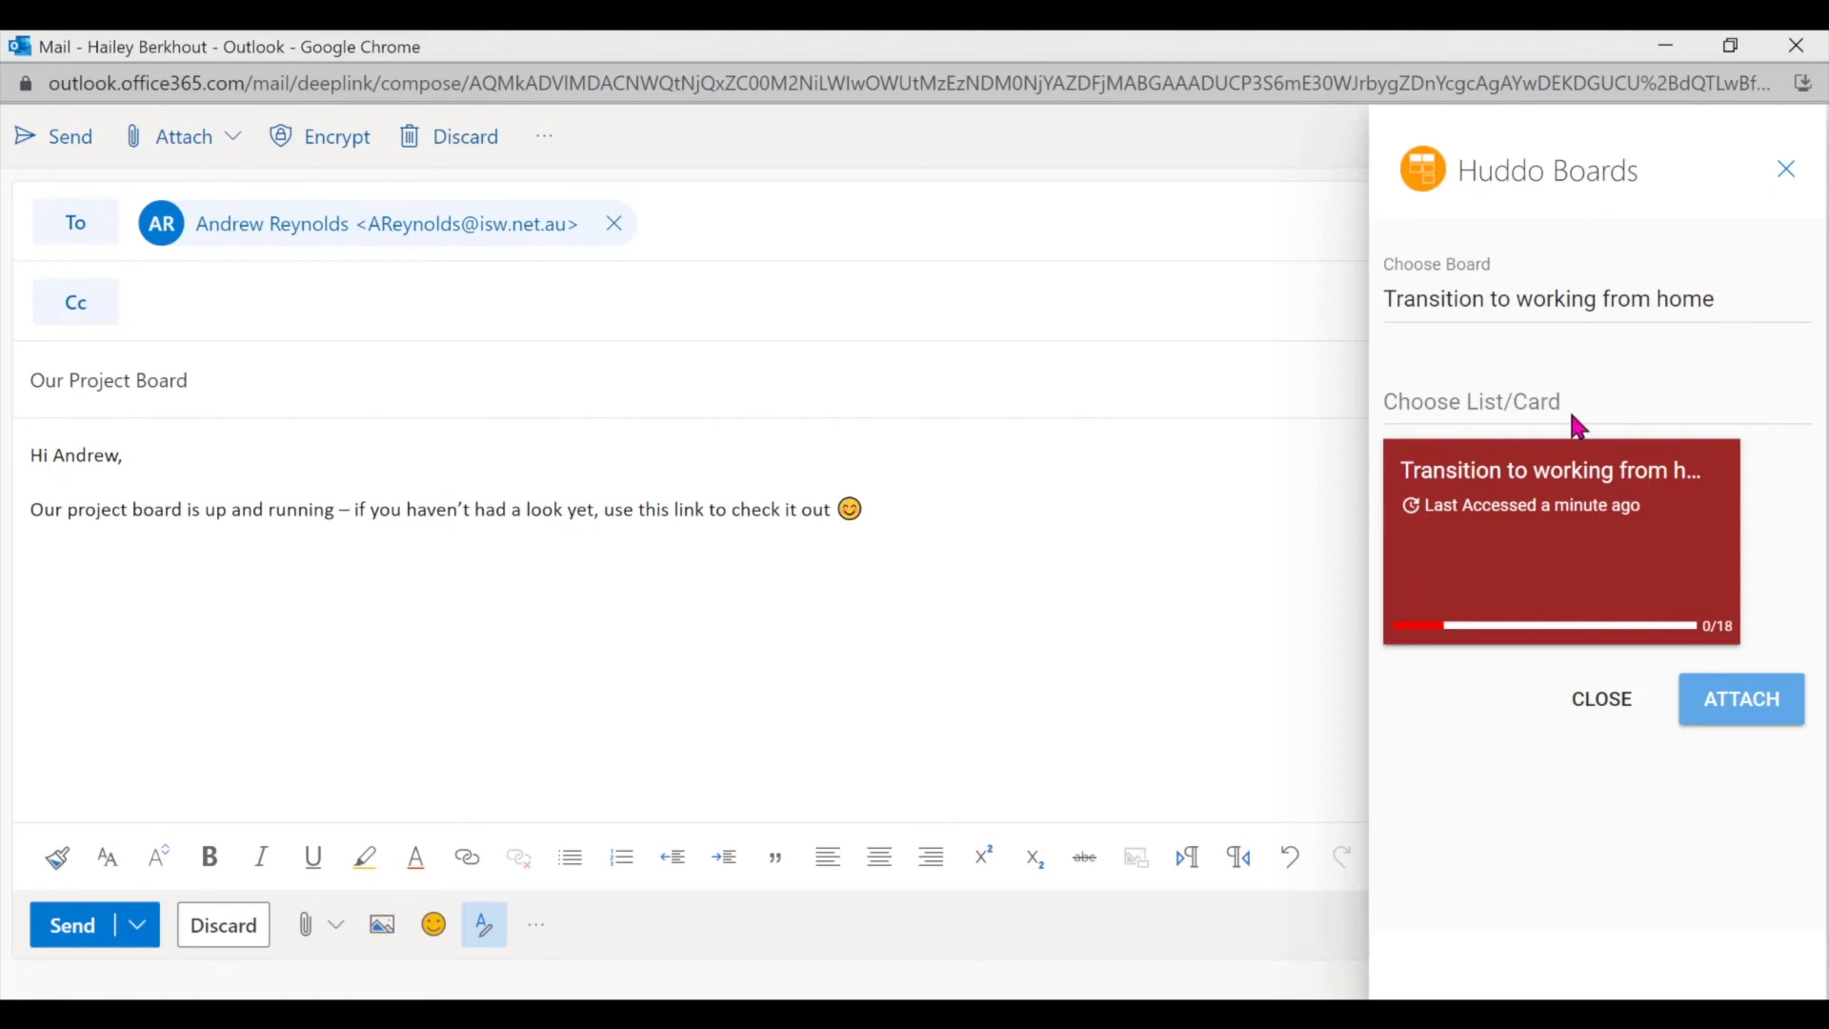
{"action": "left_click", "coordinate": [1751, 705]}
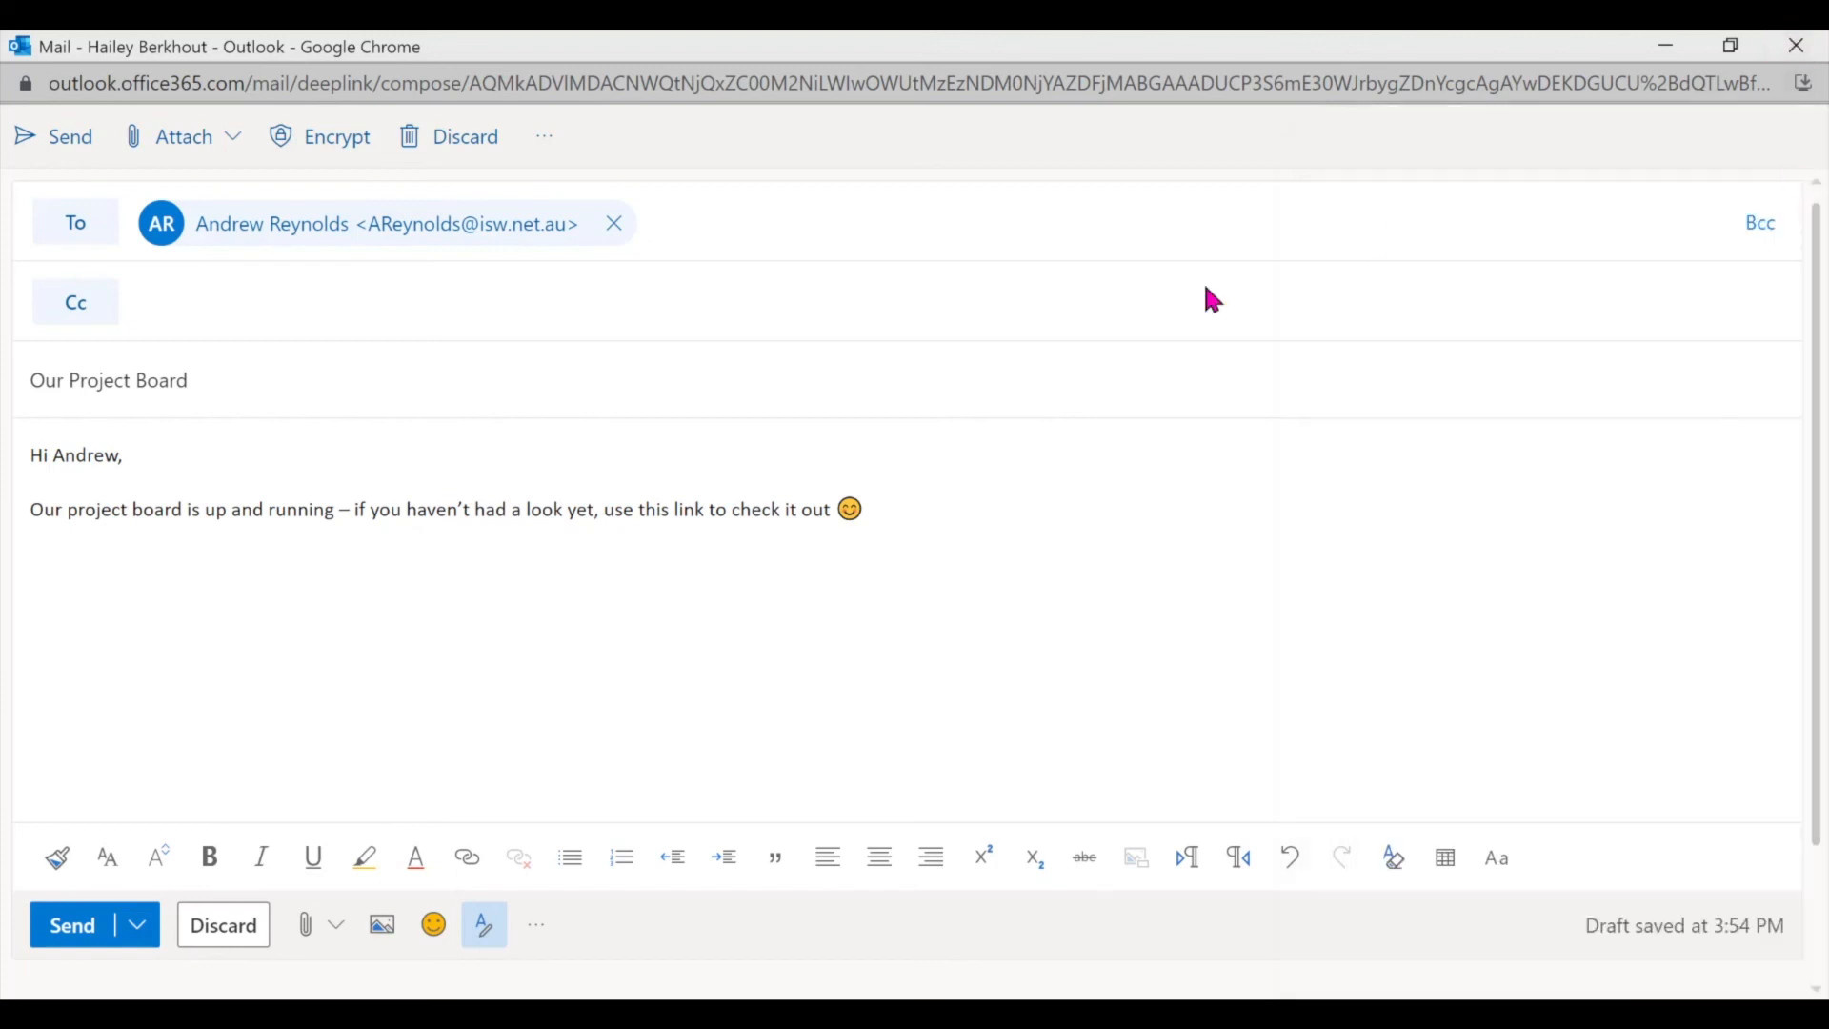